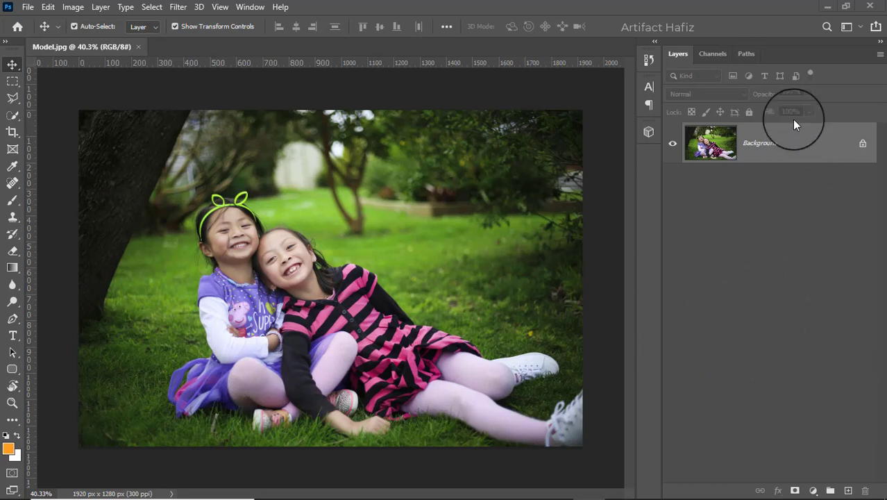
Step: Duplicate the Background layer twice to create Background copy and Background copy 2
click(767, 139)
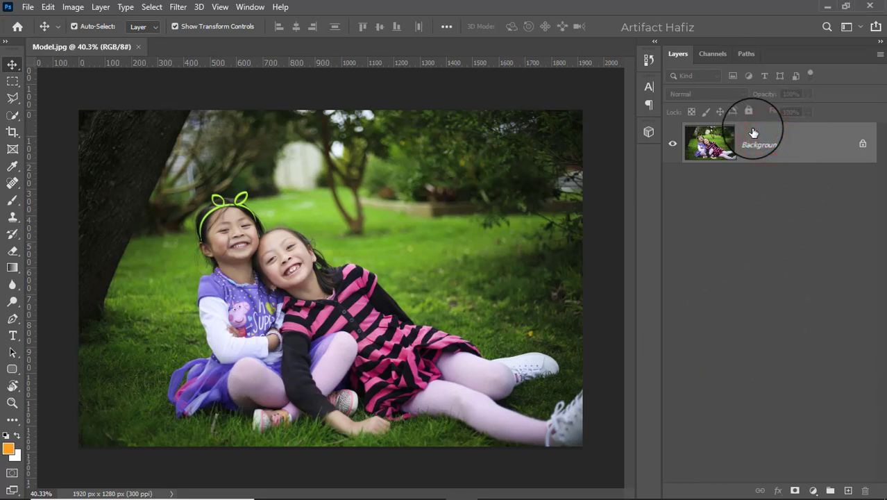
drag(752, 132, 847, 374)
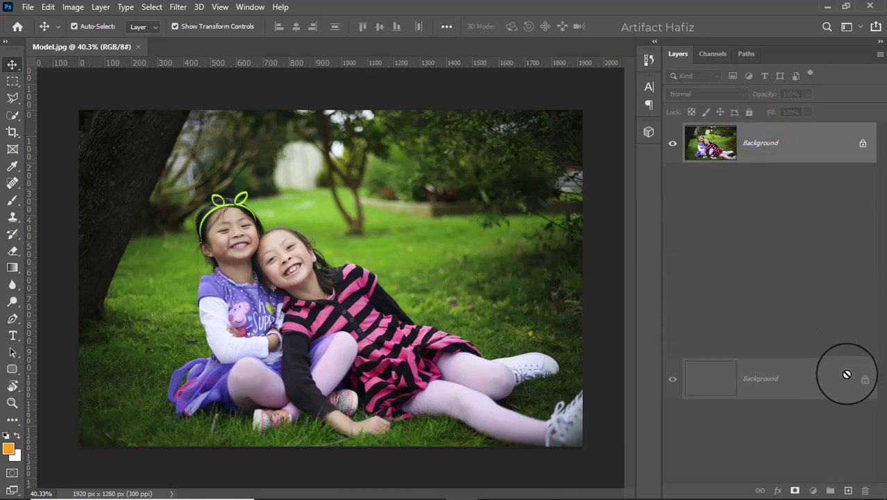
drag(846, 374, 847, 491)
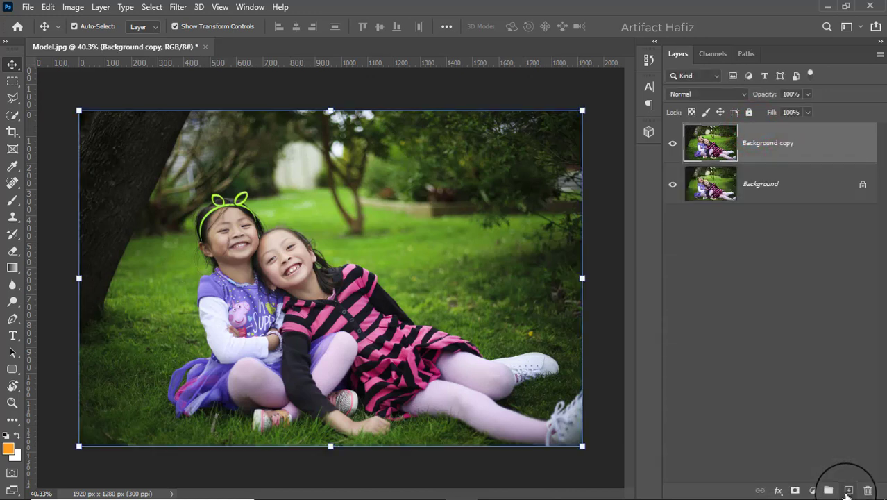
click(775, 141)
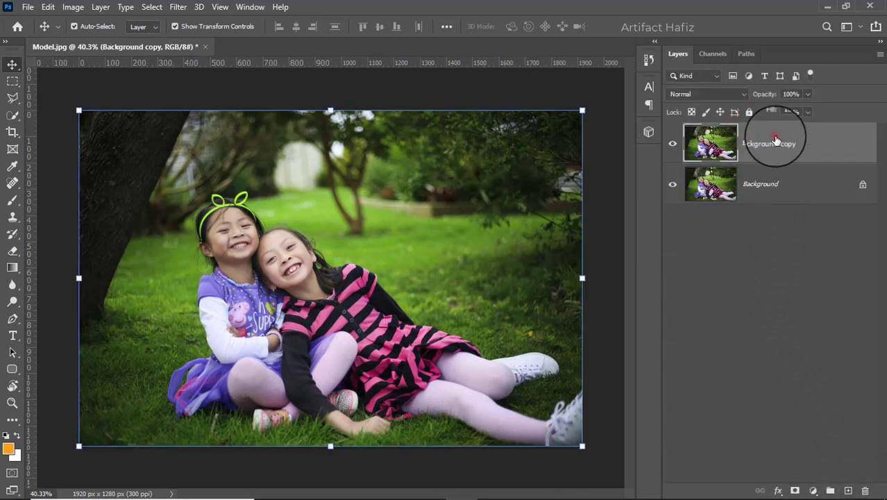
drag(750, 127, 847, 490)
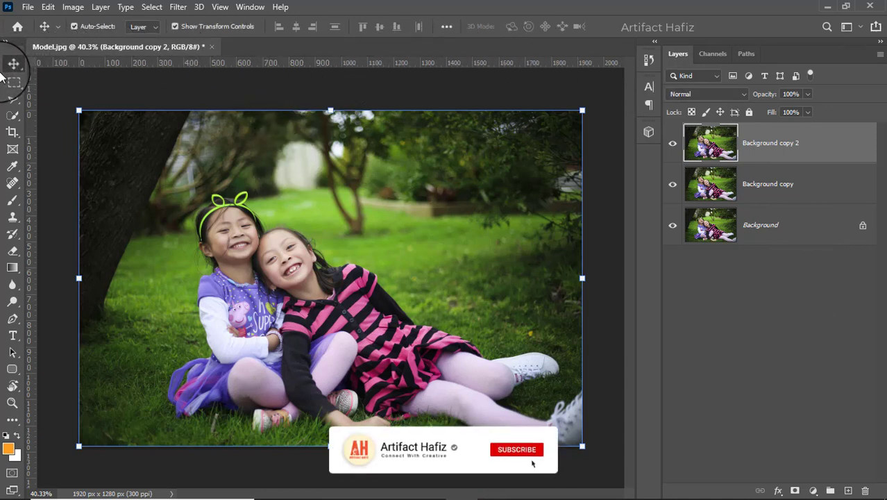
Step: Quick-select both girls' heads, headband, shirts, skirt and grass, then enter Select and Mask
click(12, 118)
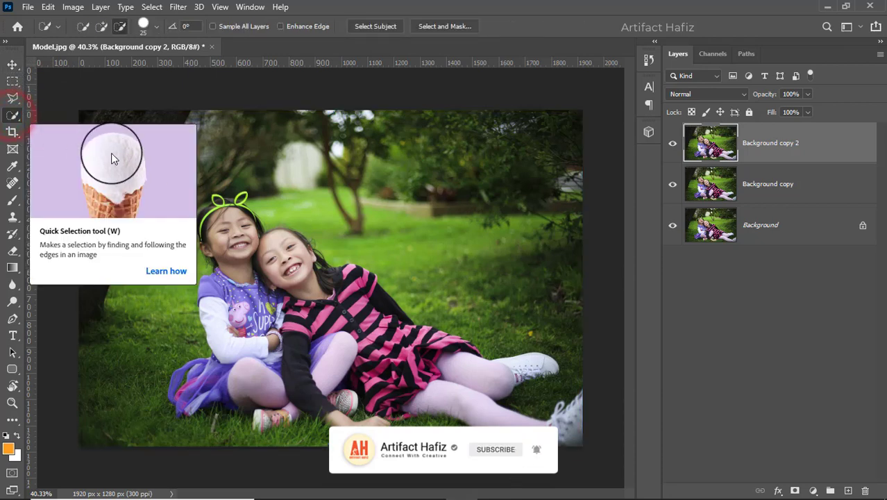
drag(212, 219, 221, 259)
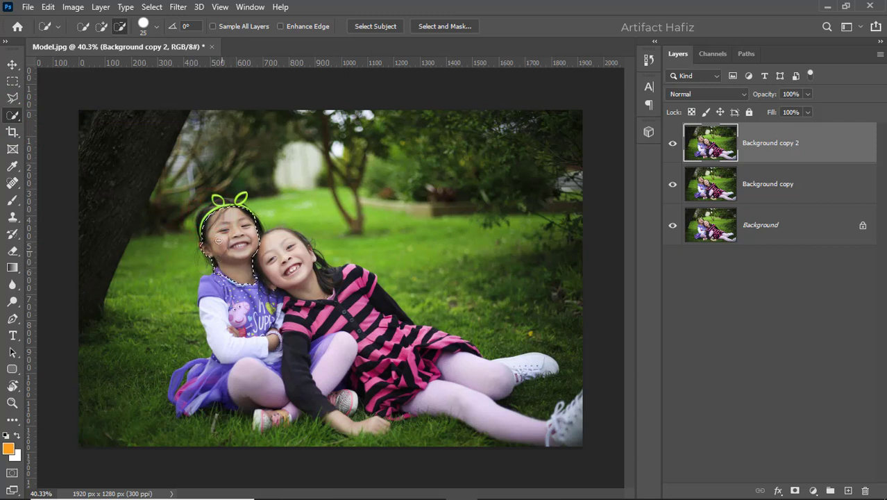
click(101, 26)
drag(205, 210, 248, 284)
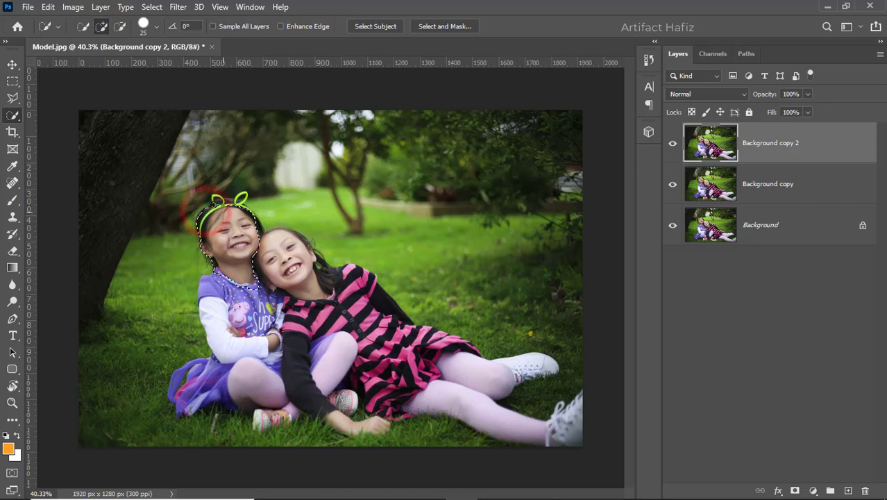
drag(224, 205, 239, 200)
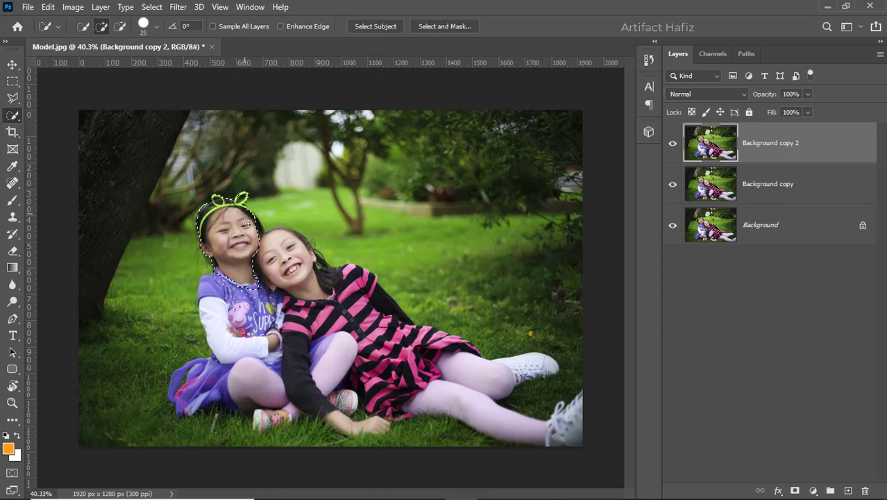
mouse_move(267, 274)
mouse_down()
mouse_move(284, 242)
mouse_move(453, 388)
mouse_move(445, 396)
mouse_up()
drag(388, 375, 186, 377)
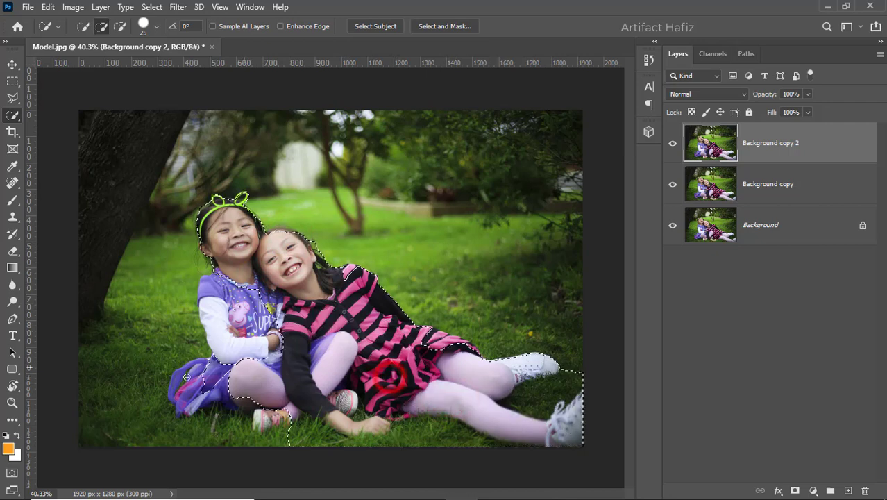
drag(243, 316, 213, 295)
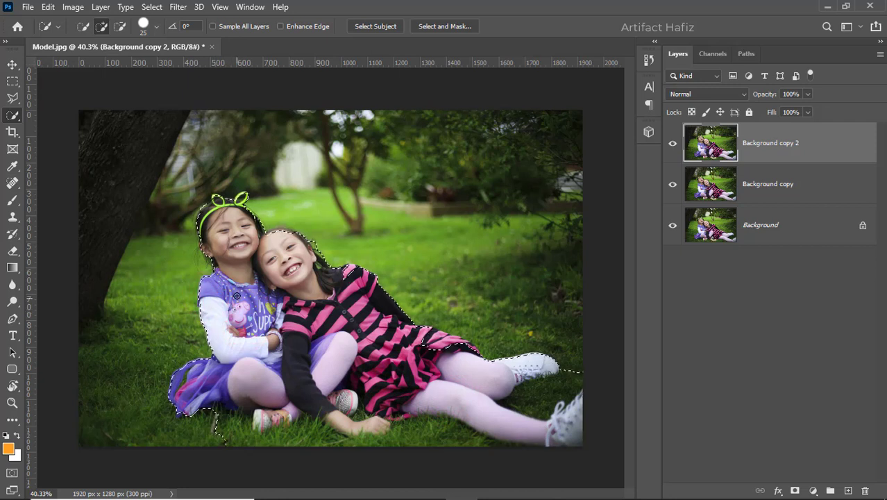
click(237, 288)
click(247, 246)
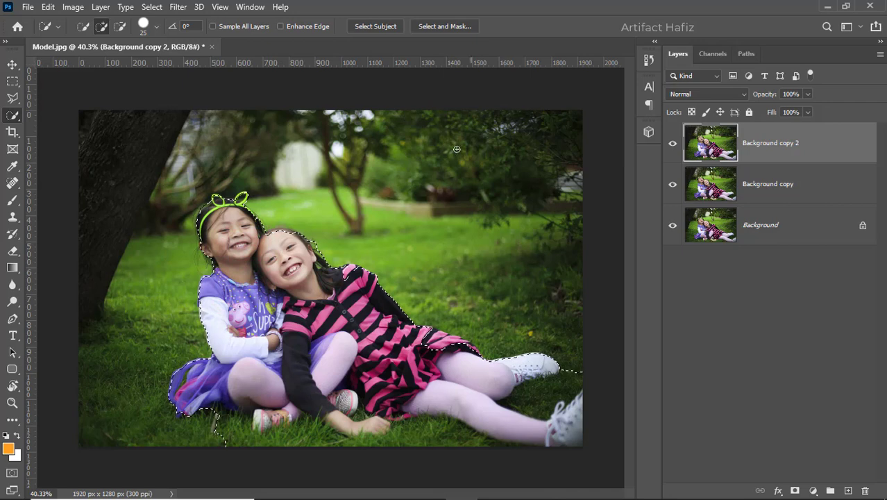
click(439, 26)
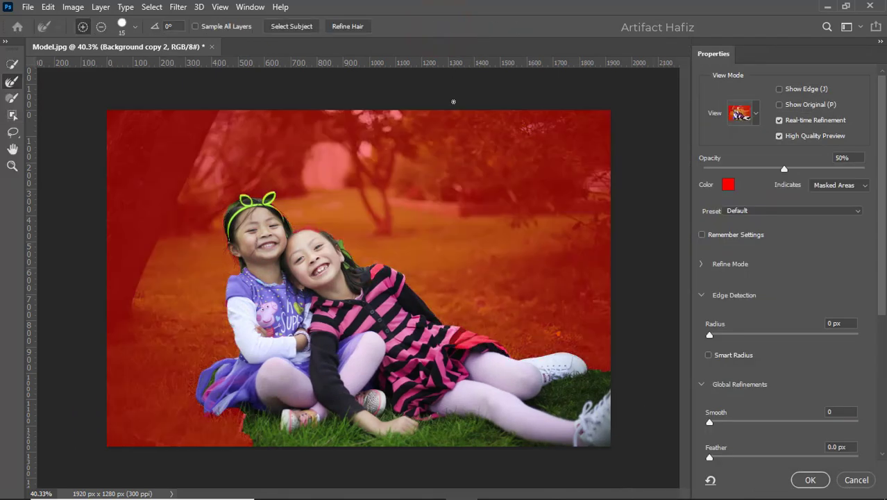
Step: Brush the Refine Edge tool along the left girl's hair and green headband
click(10, 82)
drag(240, 267, 229, 255)
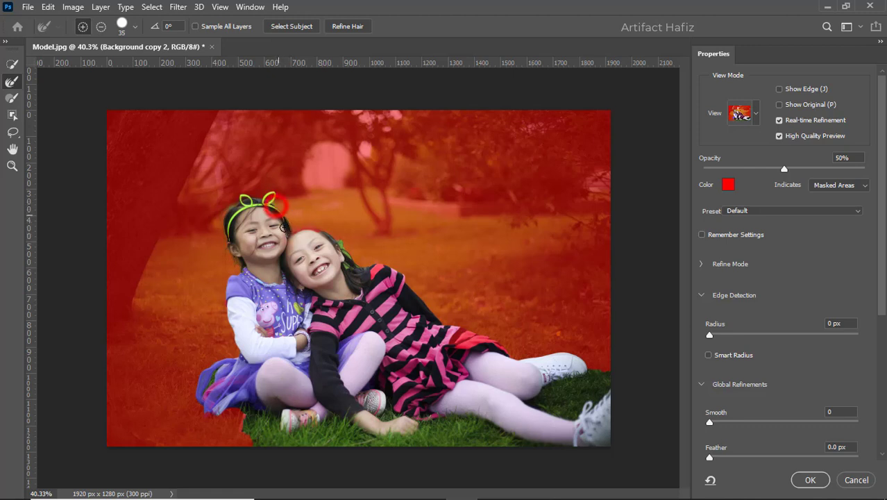
drag(275, 206, 298, 212)
click(10, 64)
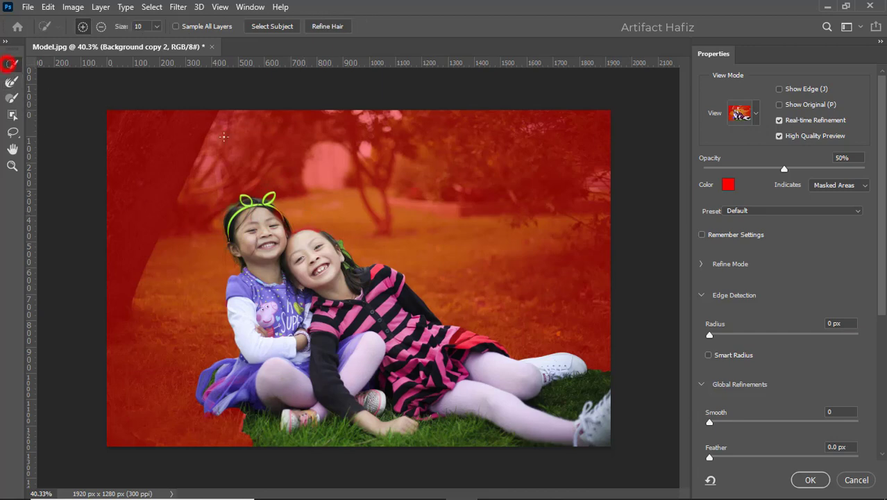
Step: Zoom in and clean up the left girl's hair edge near the headband
scroll(274, 225, up, 5)
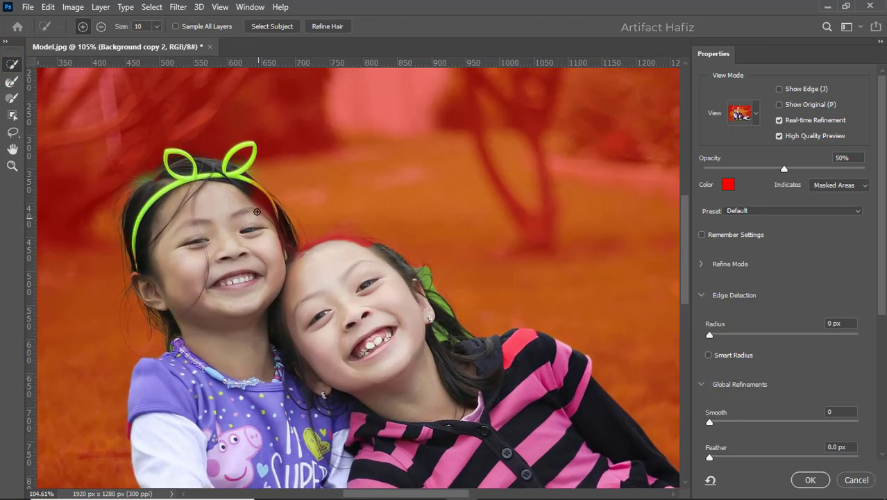
drag(255, 190, 271, 201)
click(11, 81)
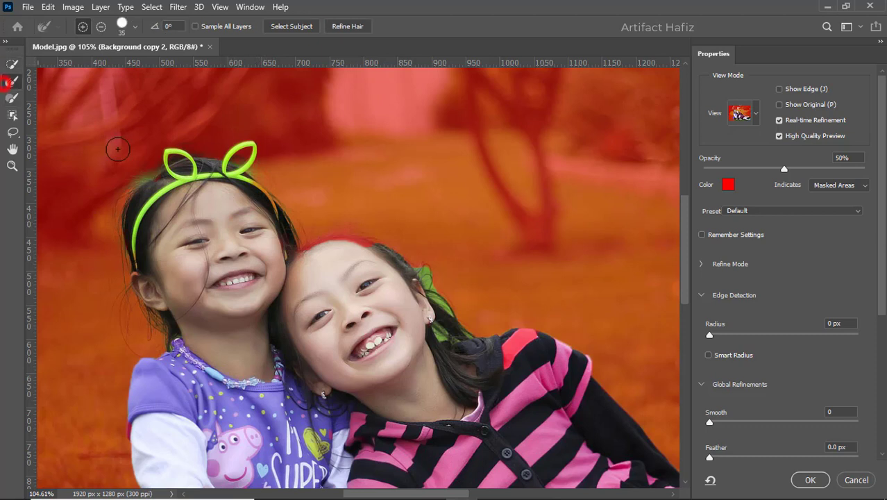
click(134, 173)
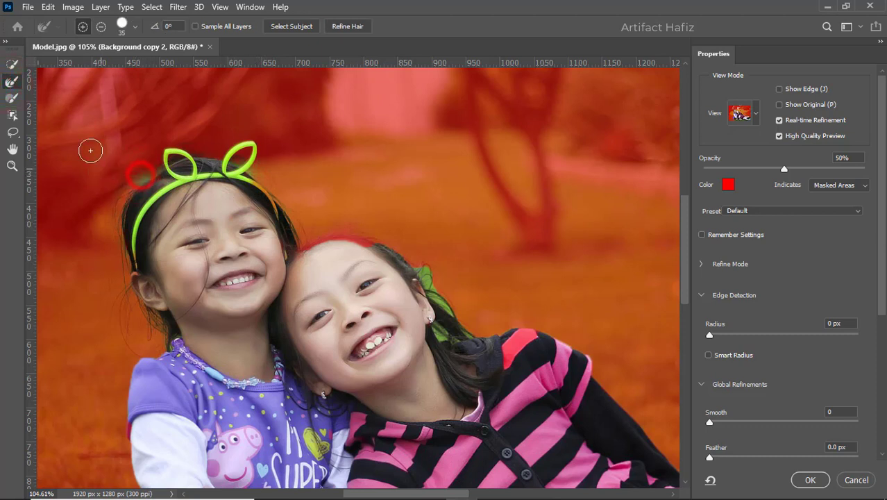
click(11, 63)
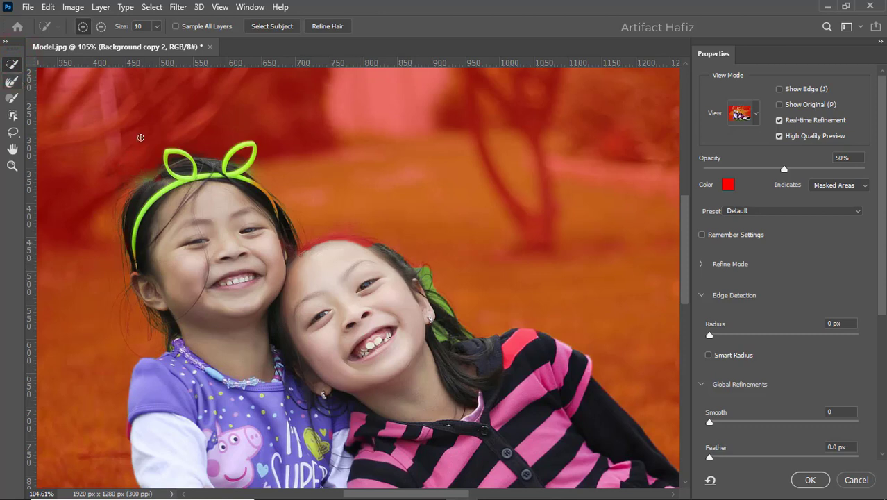
click(281, 238)
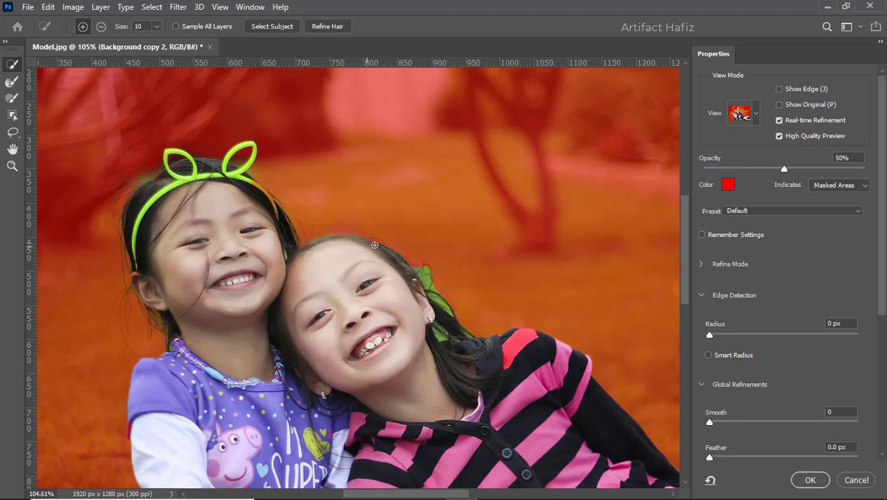
Step: Add and refine the second girl's forehead and hairline, including between the two heads
click(12, 64)
mouse_move(285, 253)
mouse_down()
mouse_move(276, 247)
mouse_move(392, 242)
mouse_up()
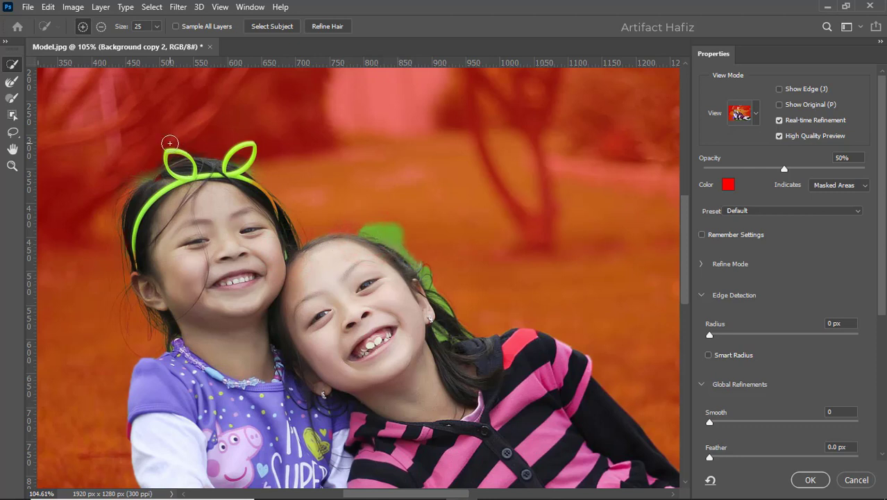
click(12, 81)
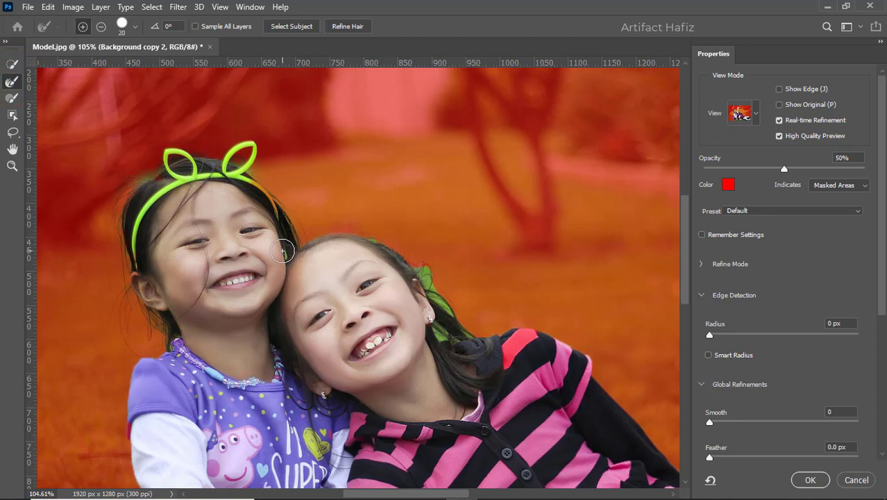
drag(283, 251, 291, 254)
mouse_move(365, 238)
mouse_down()
mouse_move(420, 266)
mouse_move(445, 304)
mouse_move(444, 333)
mouse_up()
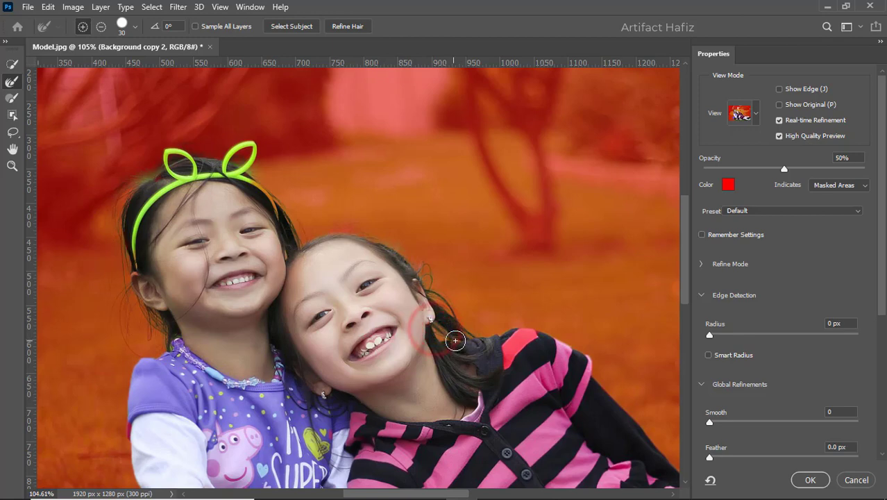
drag(610, 364, 416, 231)
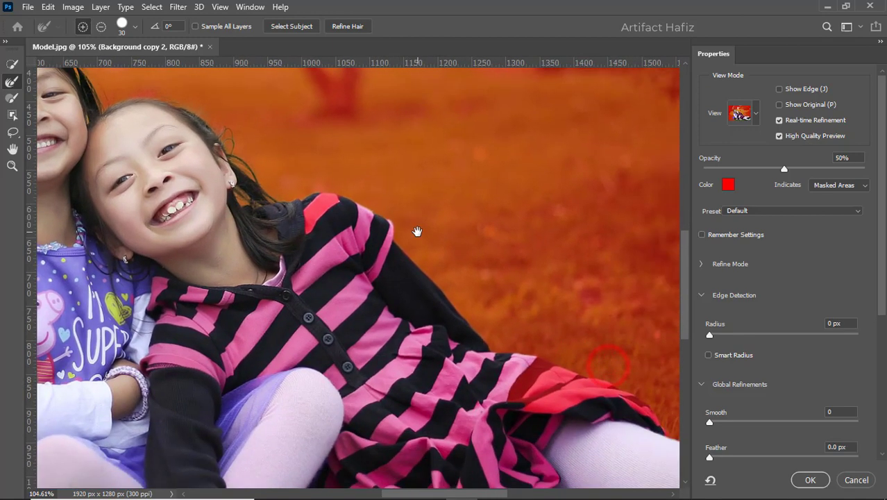
Step: Refine the mask along the shirt shoulder, dress and skirt edges
scroll(416, 231, down, 1)
scroll(416, 231, down, 1)
scroll(416, 231, down, 1)
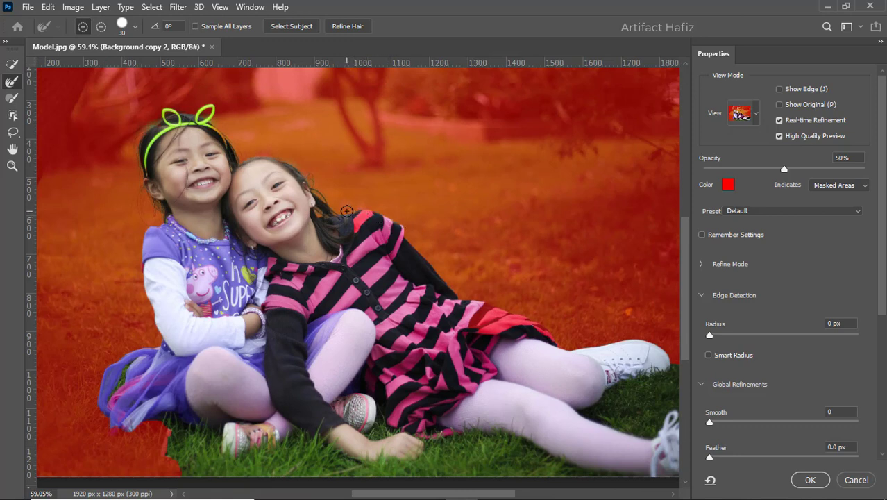
click(367, 210)
scroll(585, 345, right, 4)
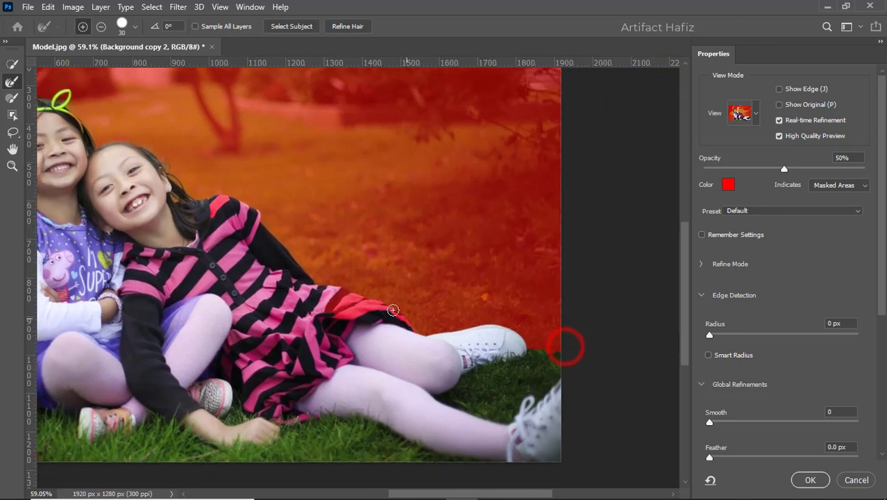
click(382, 300)
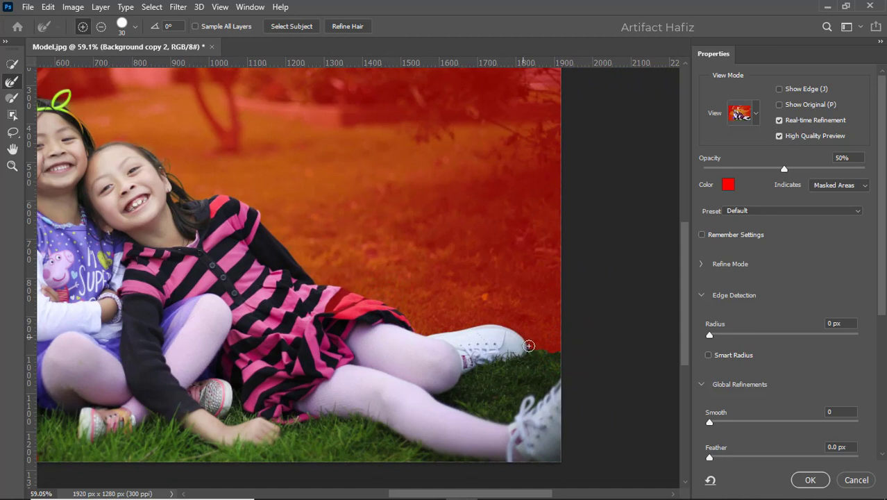
drag(330, 282, 392, 295)
Step: Add the striped dress edge and skirt near the shoe, then refine dress and shoe edges
click(12, 63)
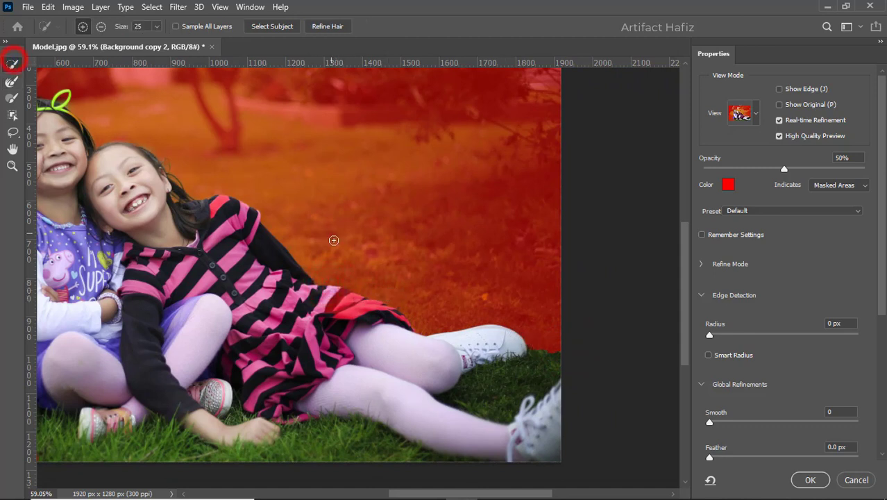
drag(331, 303, 350, 317)
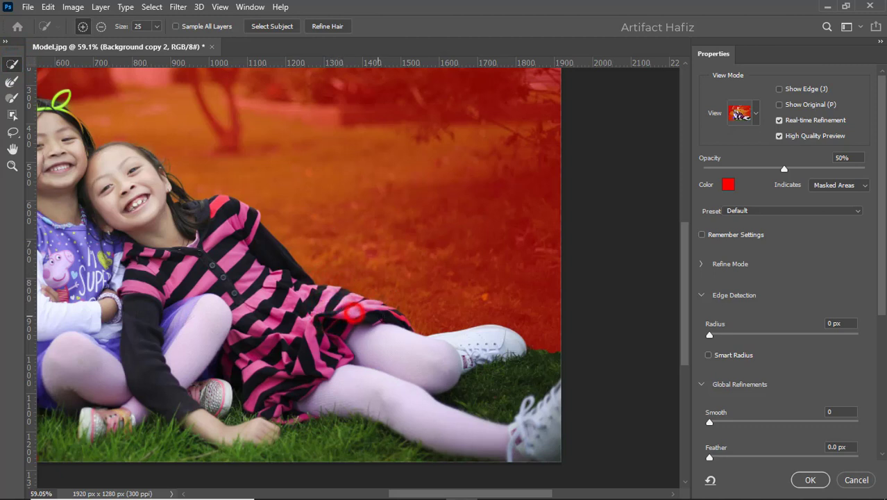
click(291, 298)
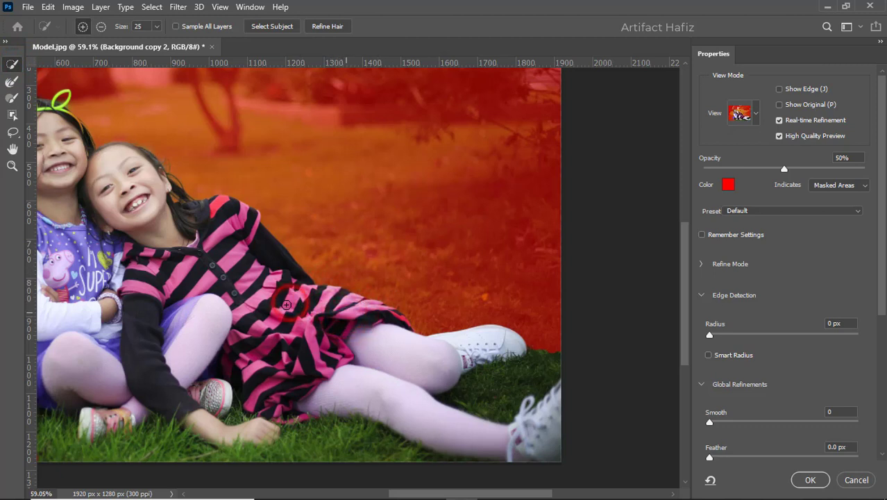
click(12, 81)
drag(467, 273, 365, 284)
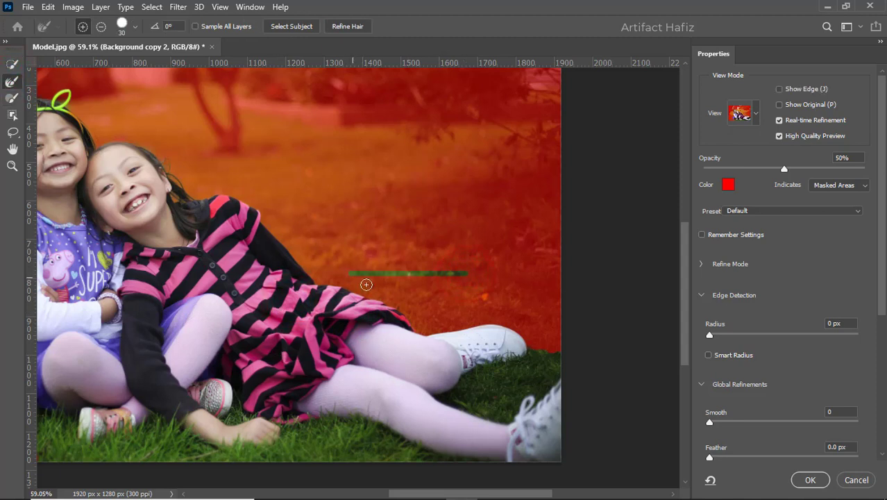
drag(530, 310, 419, 306)
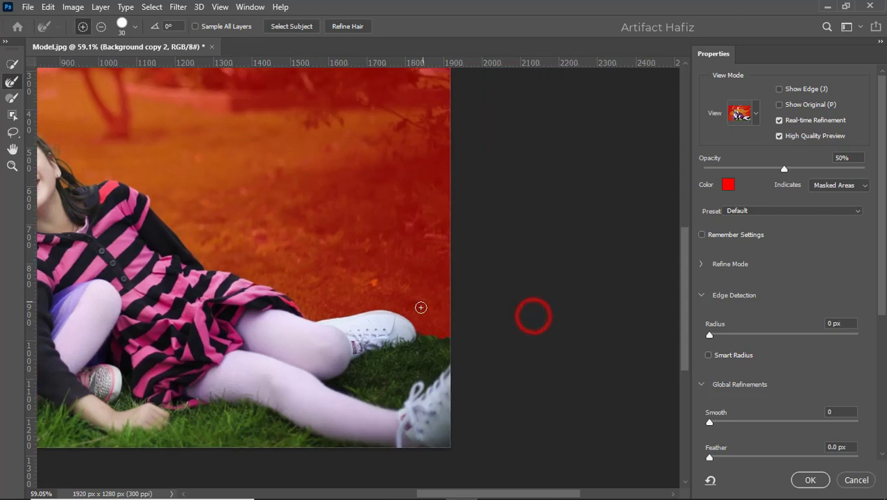
click(418, 330)
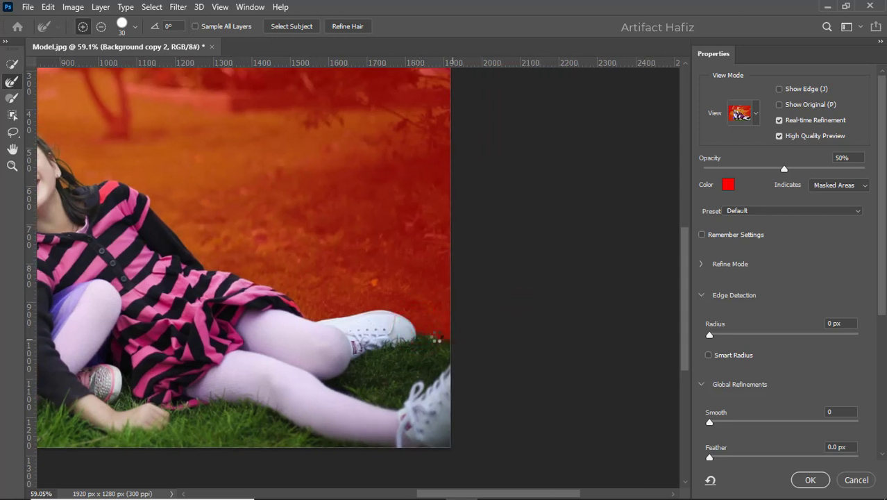
drag(254, 321, 451, 322)
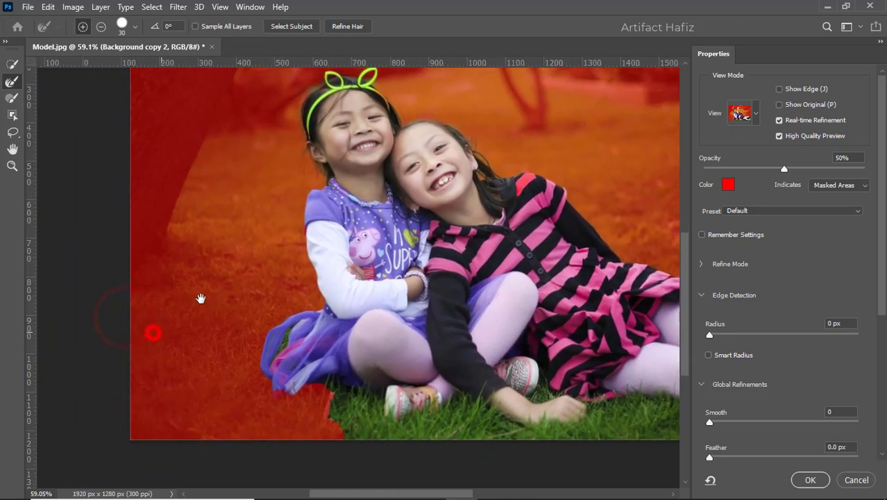
Step: Refine the left skirt edge down to the grass, add the skirt tip, and refine the arm
drag(297, 315, 283, 337)
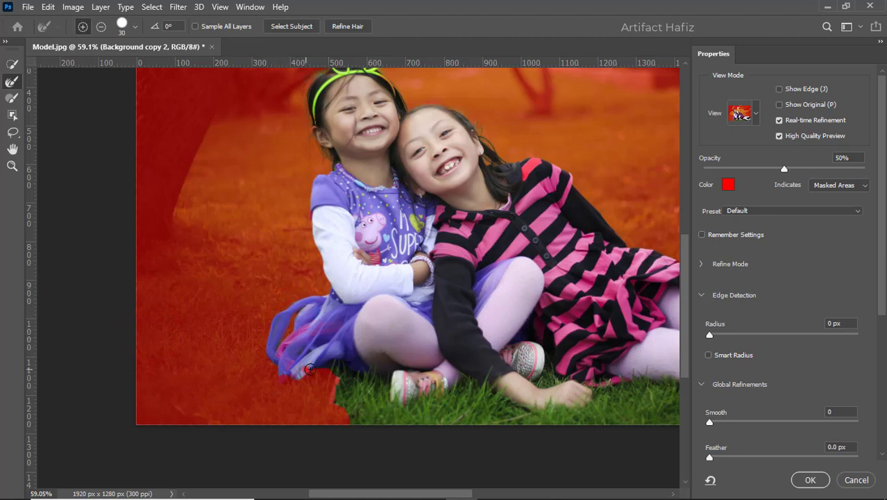
drag(308, 369, 346, 420)
click(12, 64)
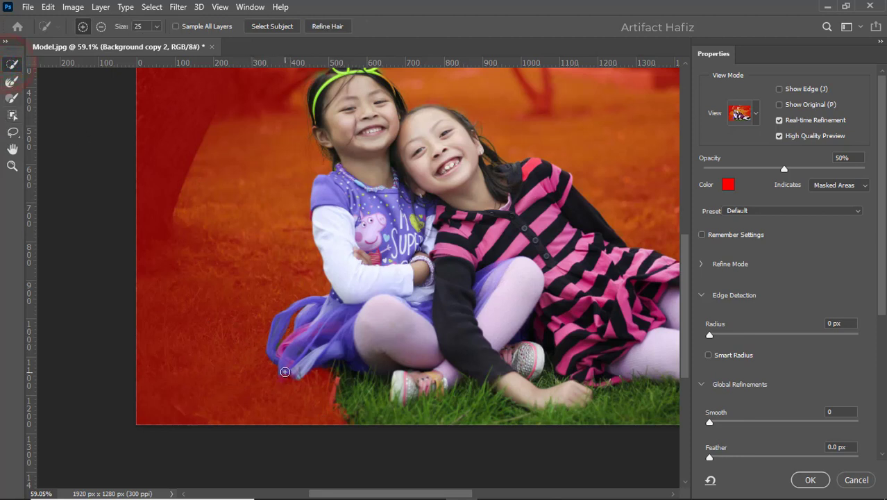
drag(284, 371, 294, 366)
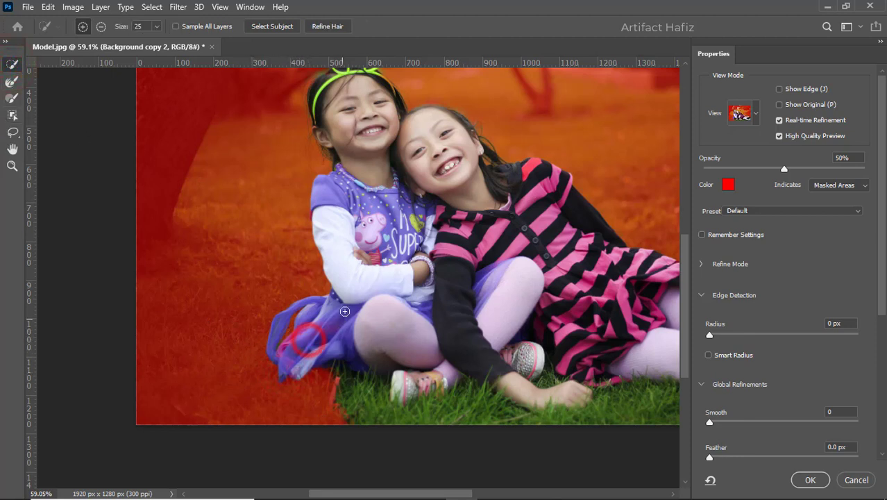
click(12, 82)
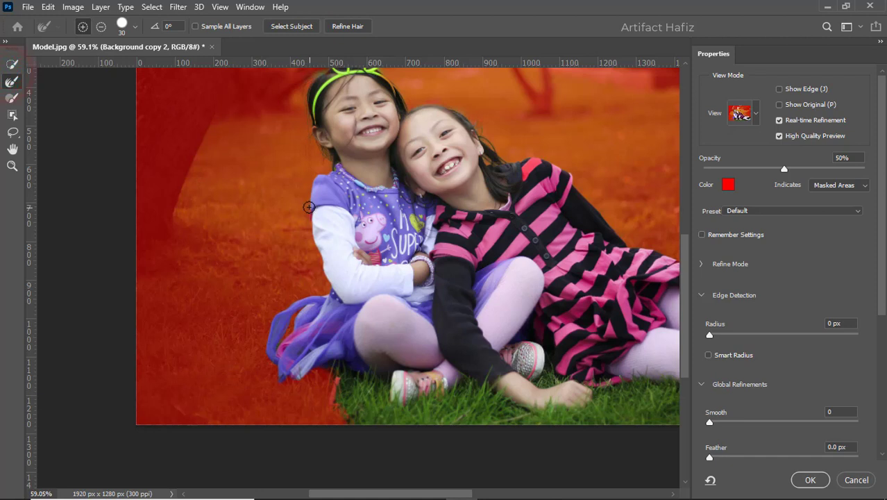
drag(308, 207, 310, 234)
drag(327, 283, 317, 287)
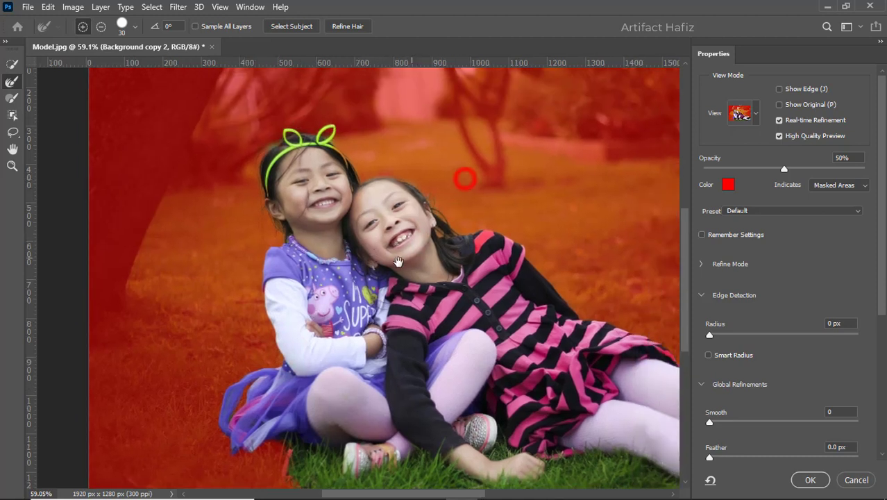
Step: Add the headband and hair edge to the selection
drag(460, 175, 381, 258)
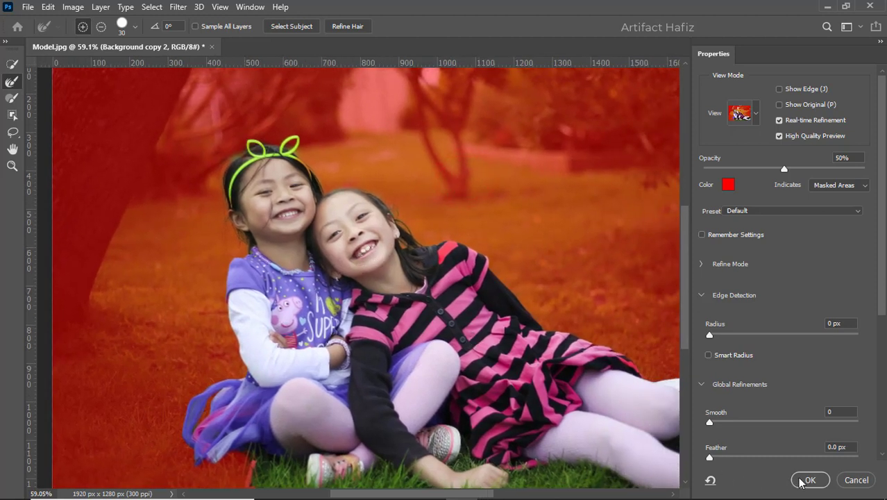
click(13, 65)
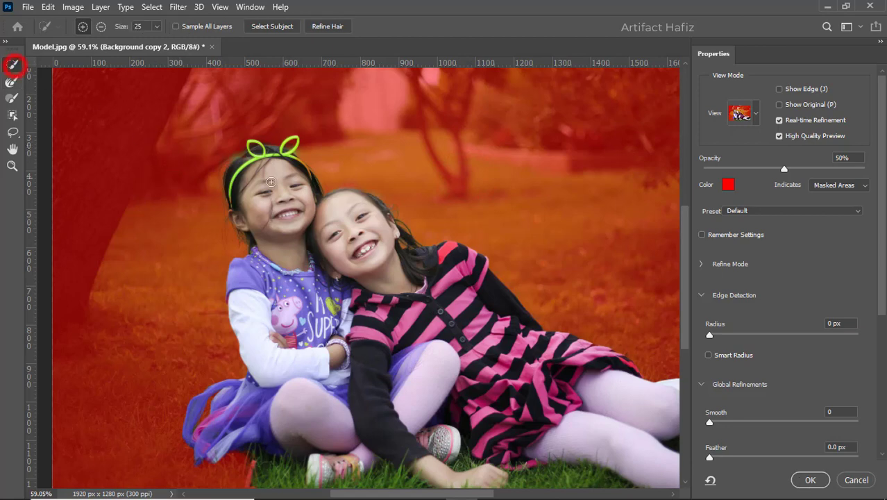
click(245, 161)
Step: Apply the selection as a mask on Background copy 2 and load it on Background copy
click(798, 480)
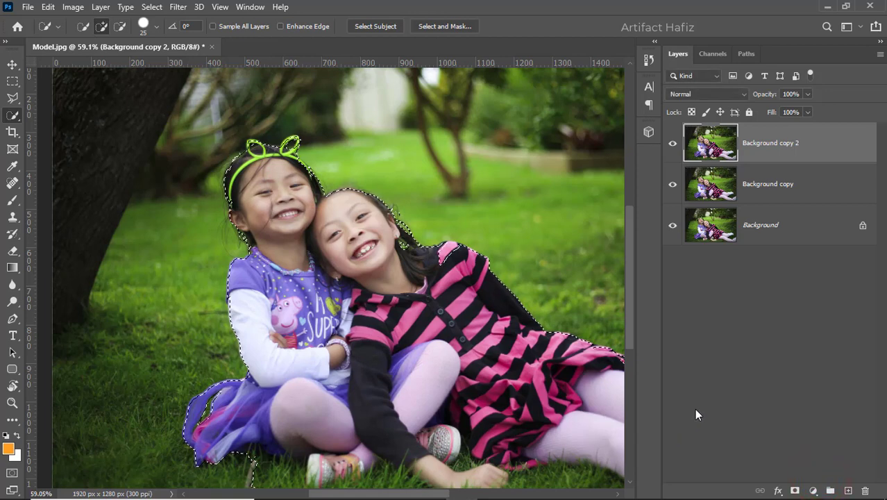
click(795, 491)
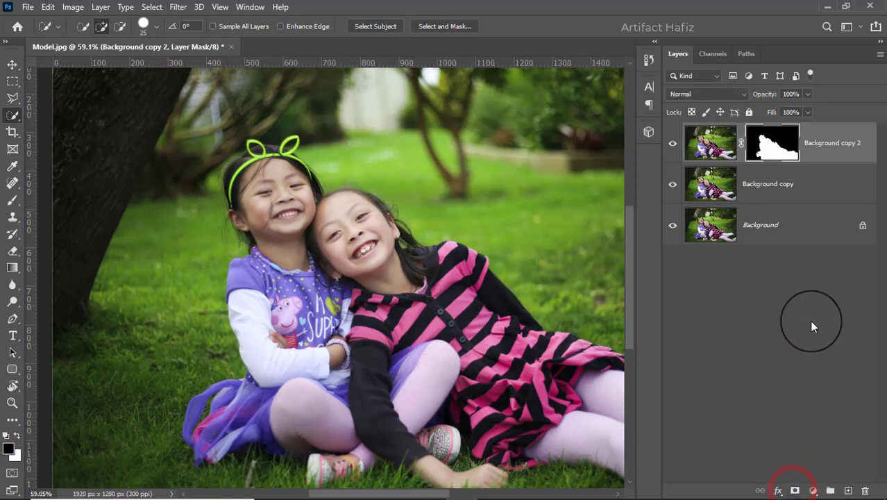
click(770, 189)
ctrl+click(766, 146)
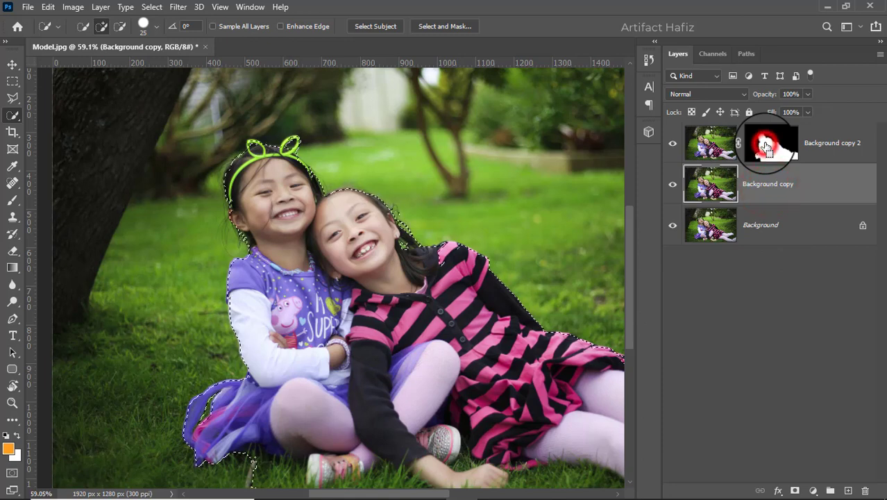
scroll(445, 235, down, 2)
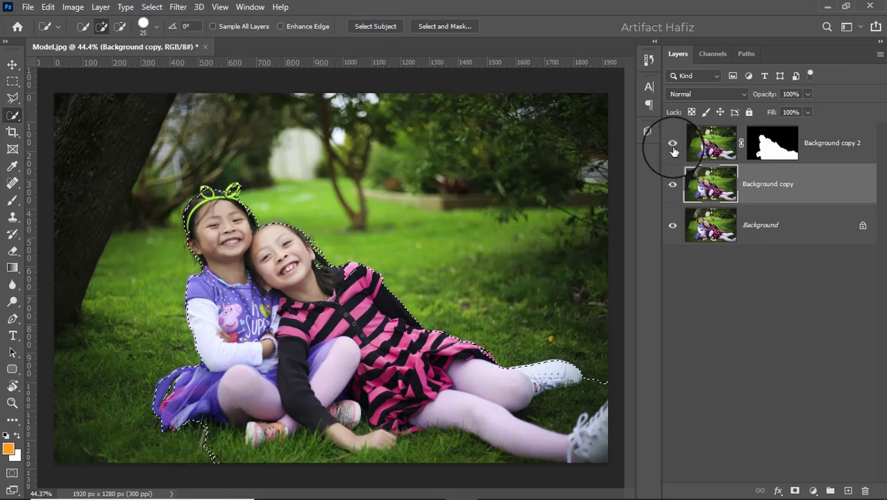
Step: Expand the girls' selection on Background copy by 20 pixels
click(164, 8)
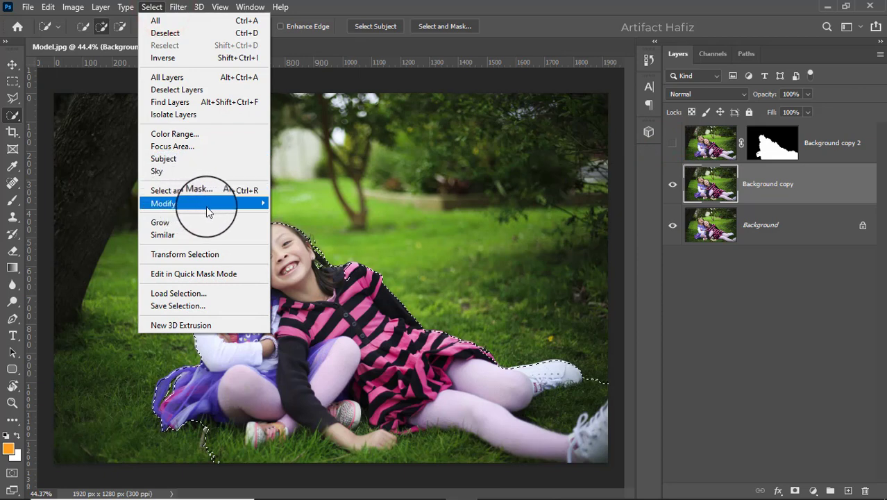
mouse_move(204, 204)
click(304, 228)
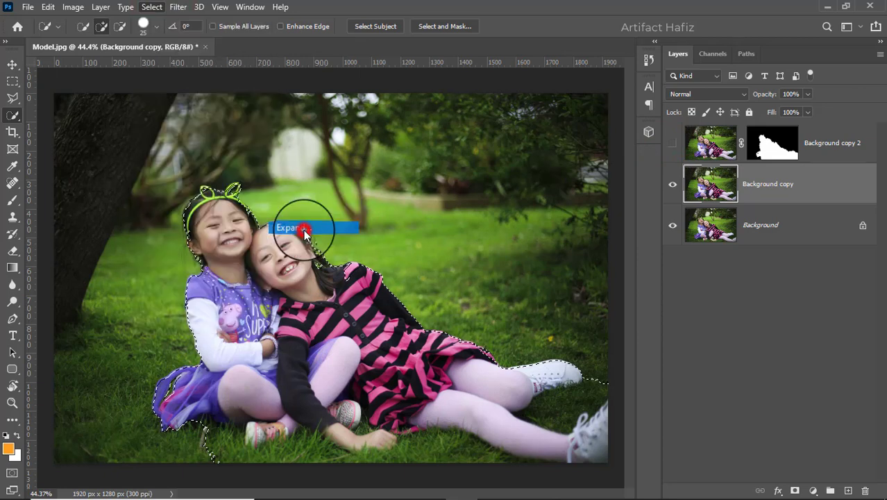
click(430, 158)
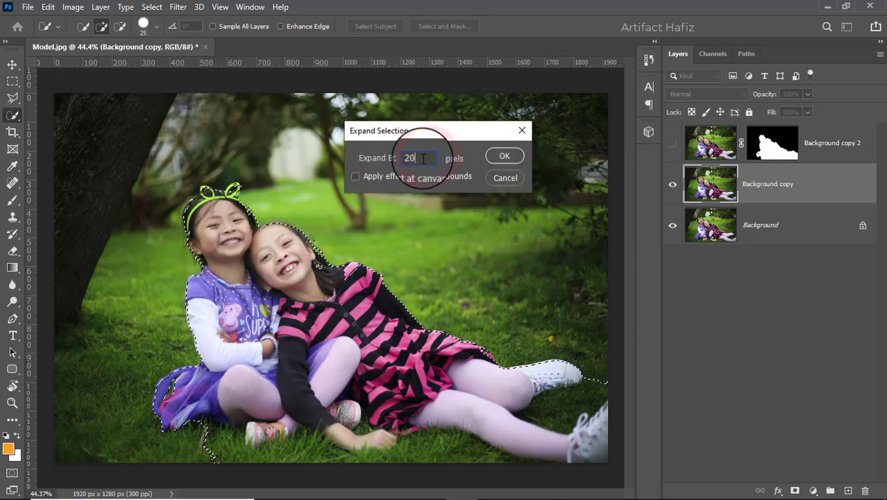
click(499, 157)
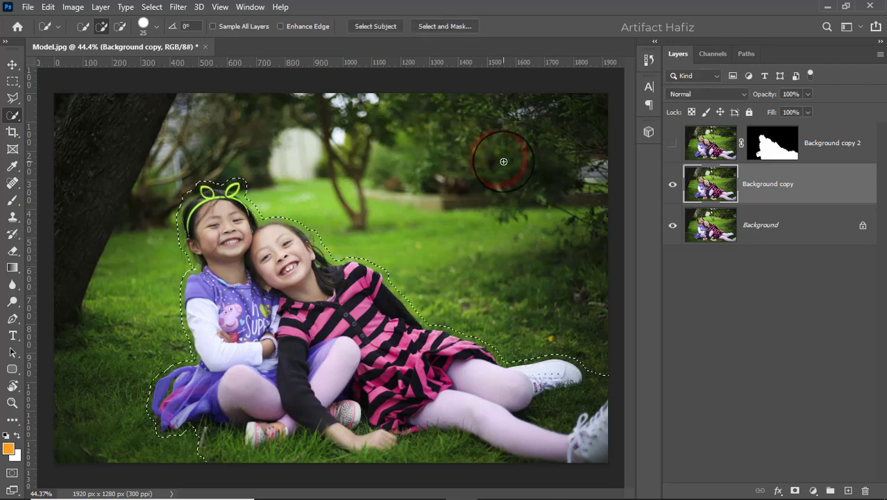
click(47, 7)
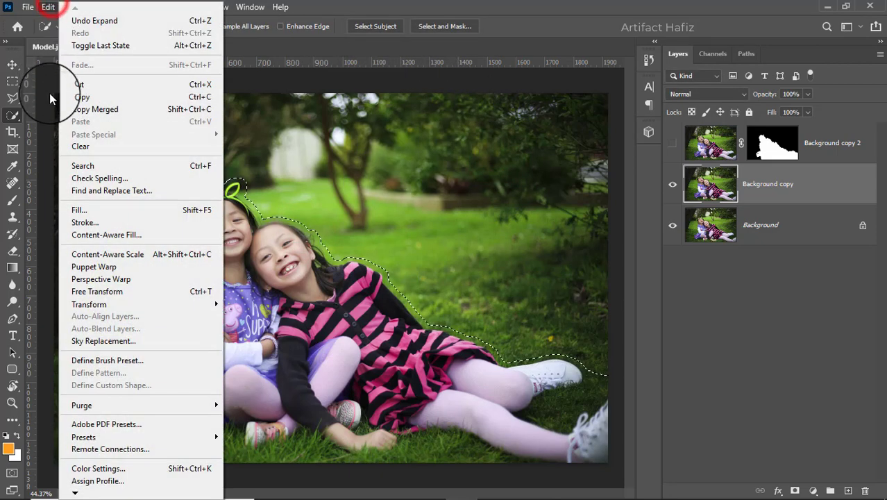
Step: Content-Aware fill the expanded selection to replace the girls with grass, then deselect
click(197, 211)
click(704, 108)
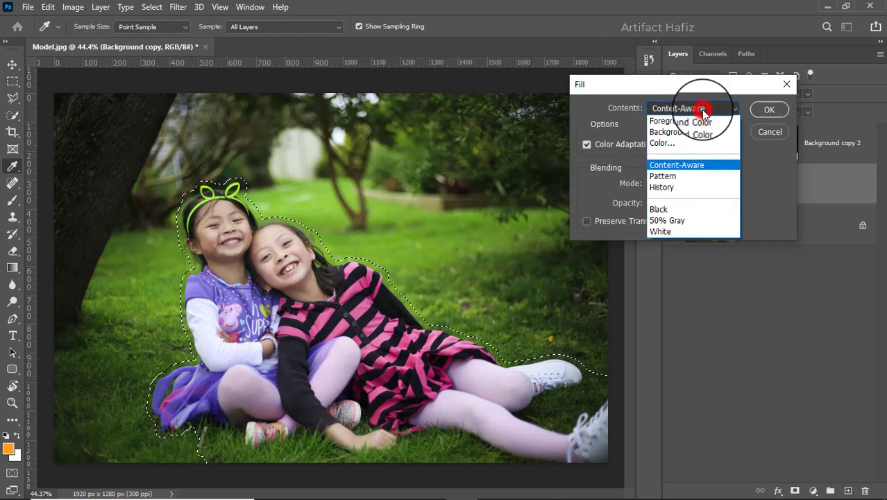
click(676, 163)
click(764, 109)
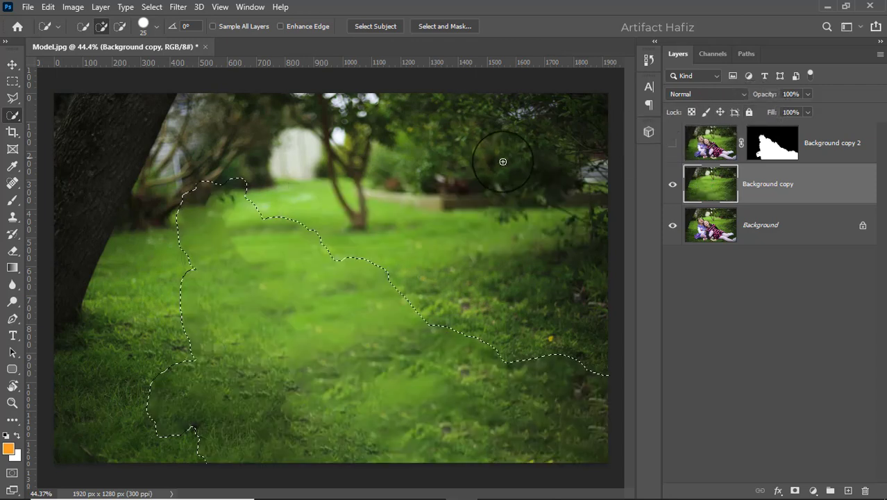
click(151, 7)
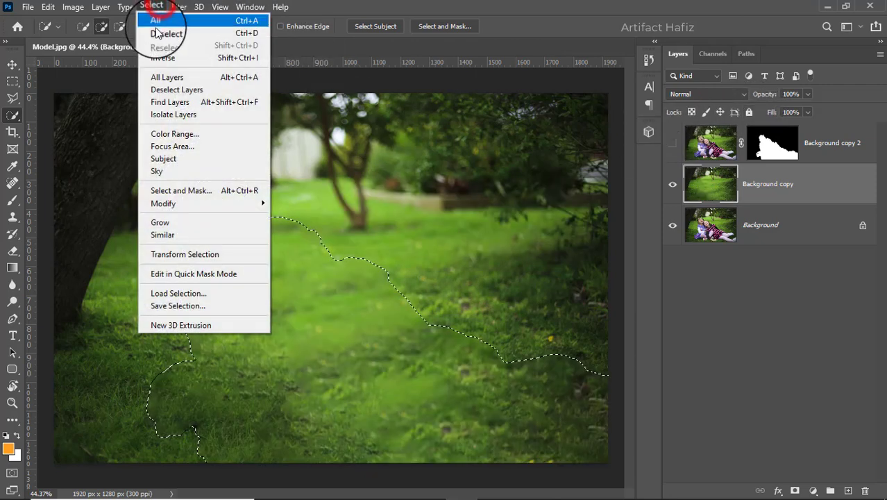
click(154, 31)
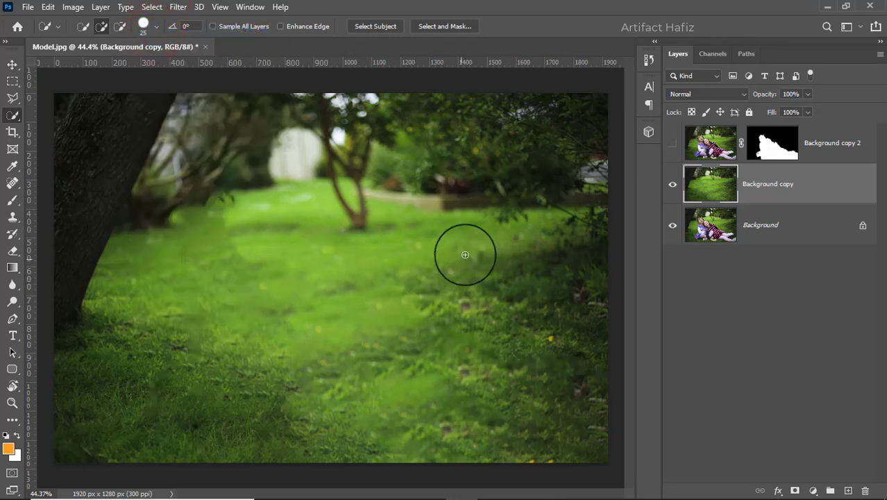
Step: Hide the girls layer and clone grass onto the lower middle at brush size 125, undoing it
click(12, 63)
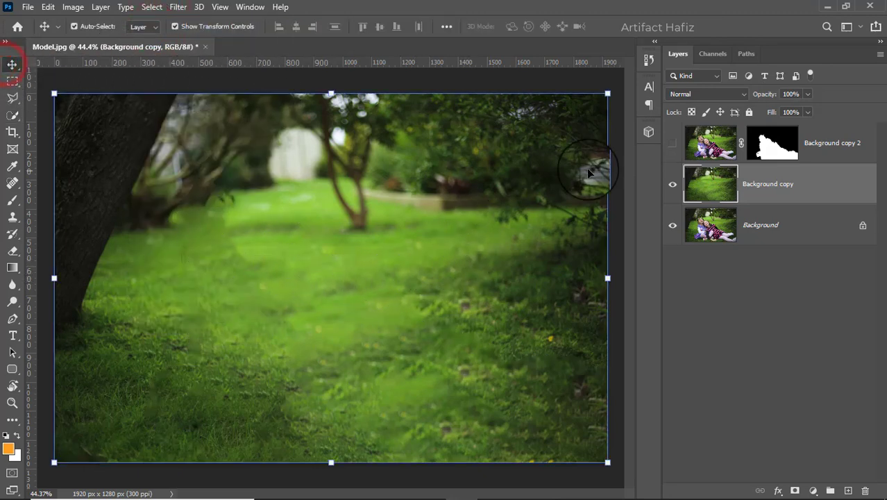
click(673, 143)
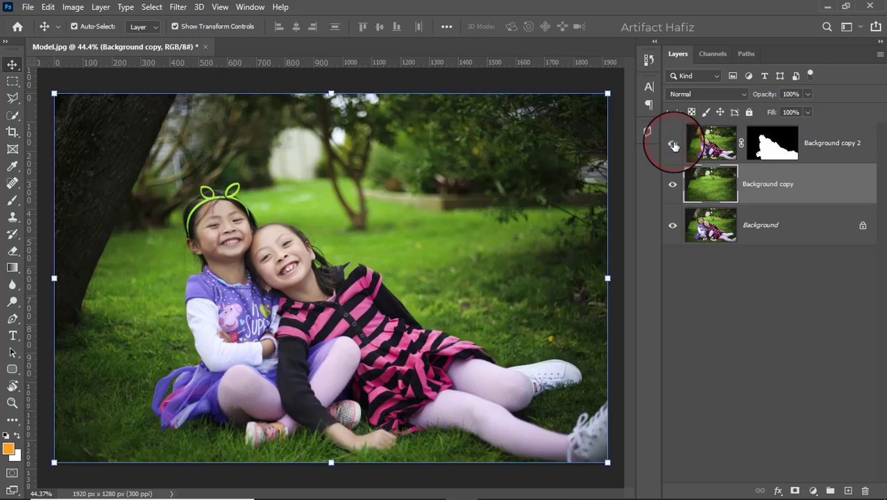
click(672, 143)
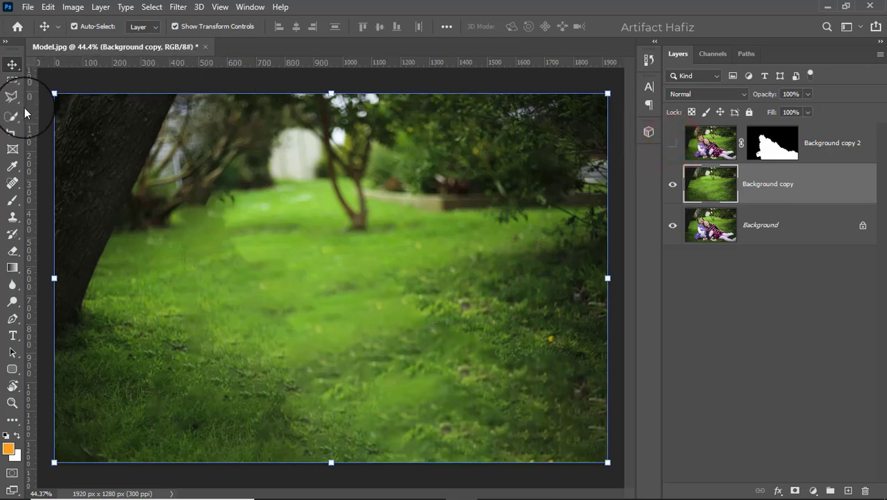
click(12, 216)
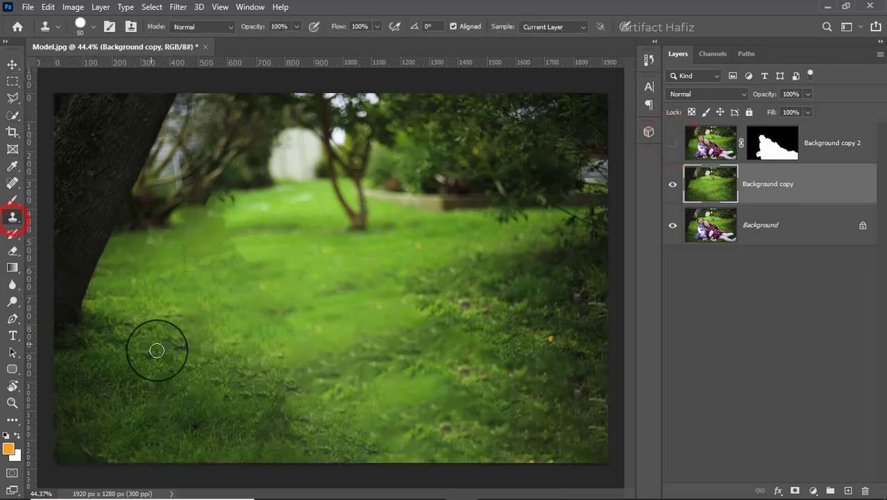
key(bracketright)
key(bracketright)
key(bracketright)
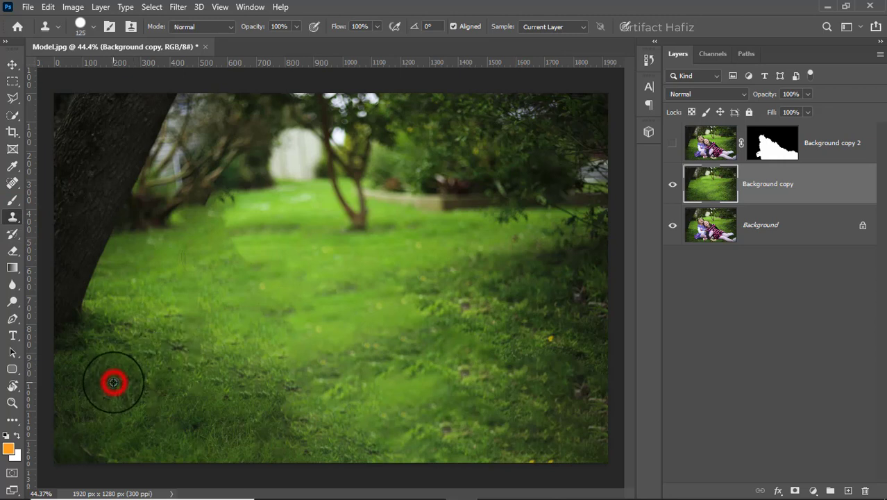
click(149, 396)
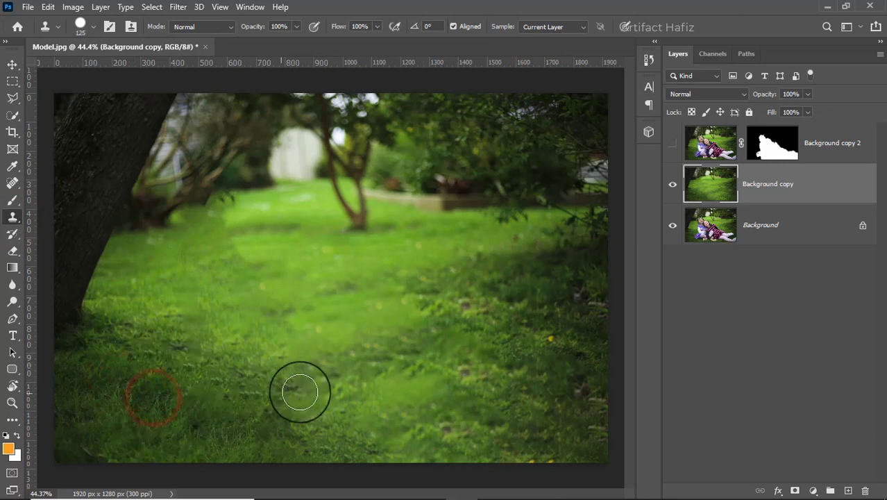
alt+click(497, 344)
click(424, 325)
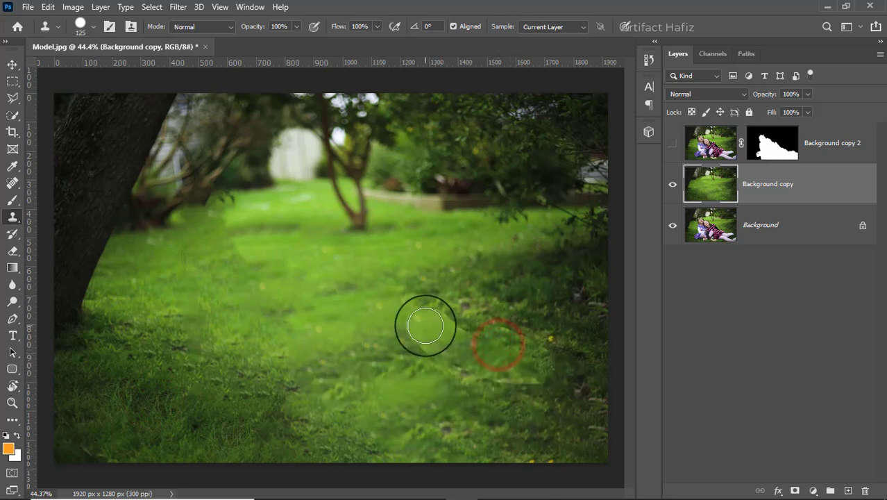
drag(425, 326, 447, 333)
key(ctrl+z)
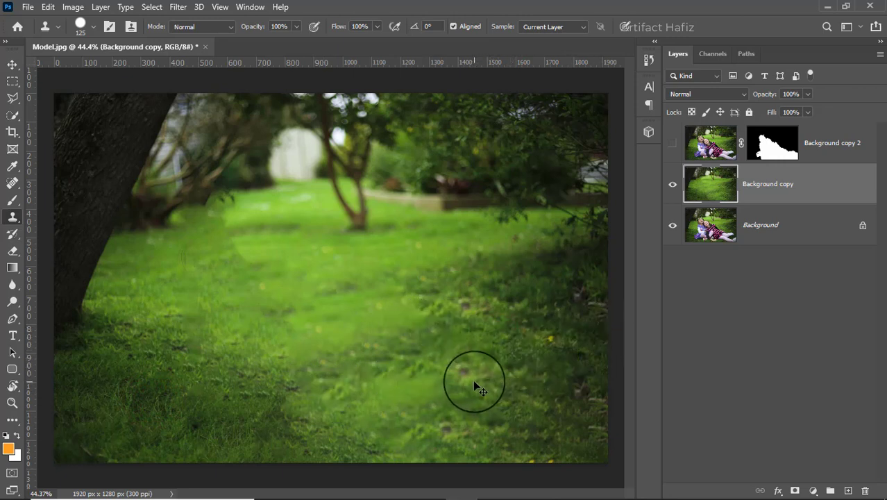
Step: Clone darker grass on the right, undo it, and switch to a soft round 150 brush
alt+click(546, 318)
drag(469, 307, 499, 355)
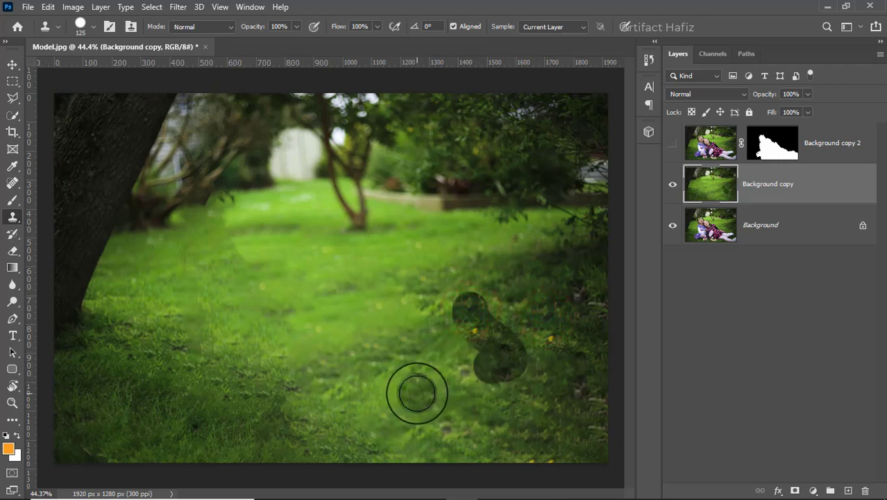
drag(416, 394, 357, 314)
key(ctrl+z)
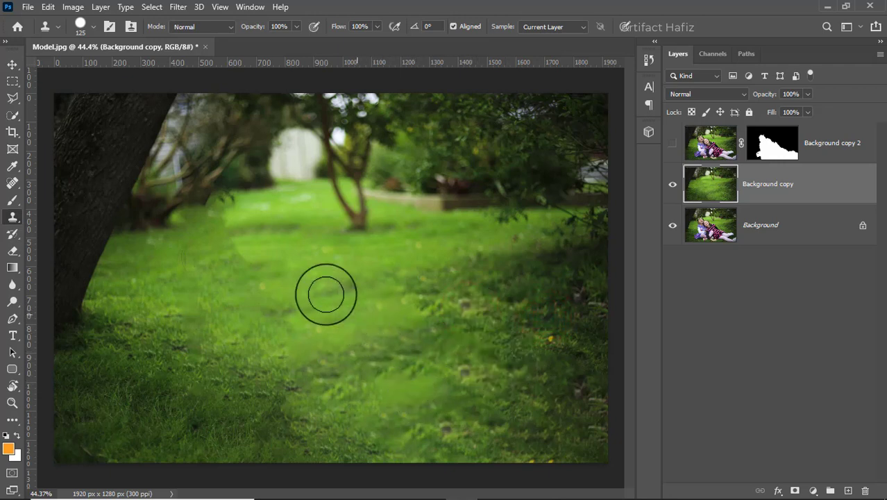
click(94, 28)
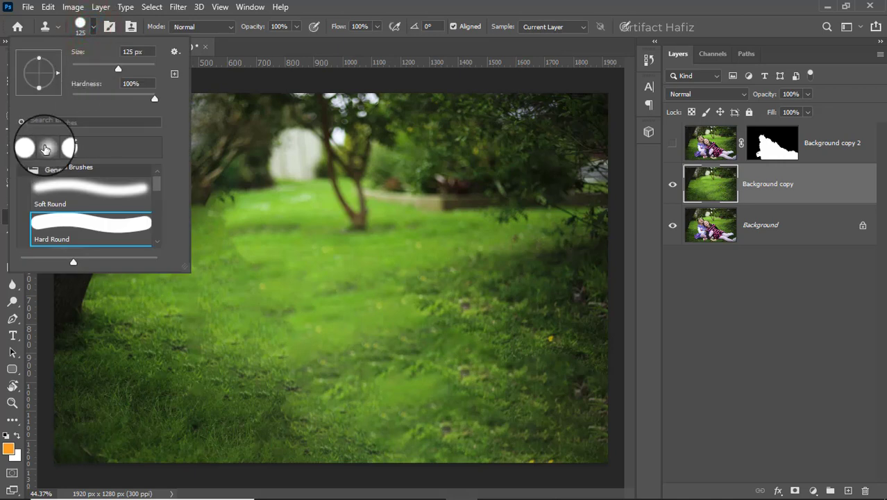
click(49, 145)
click(345, 7)
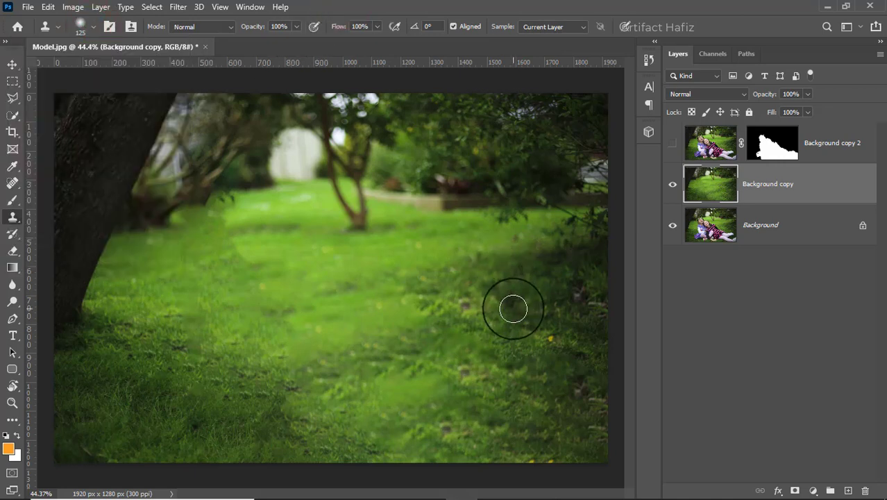
key(bracketright)
Step: Clone-stamp grass texture over the lower-left, right-side and lower-middle grass
alt+click(364, 364)
mouse_move(178, 364)
mouse_down()
mouse_move(131, 410)
mouse_move(101, 371)
mouse_up()
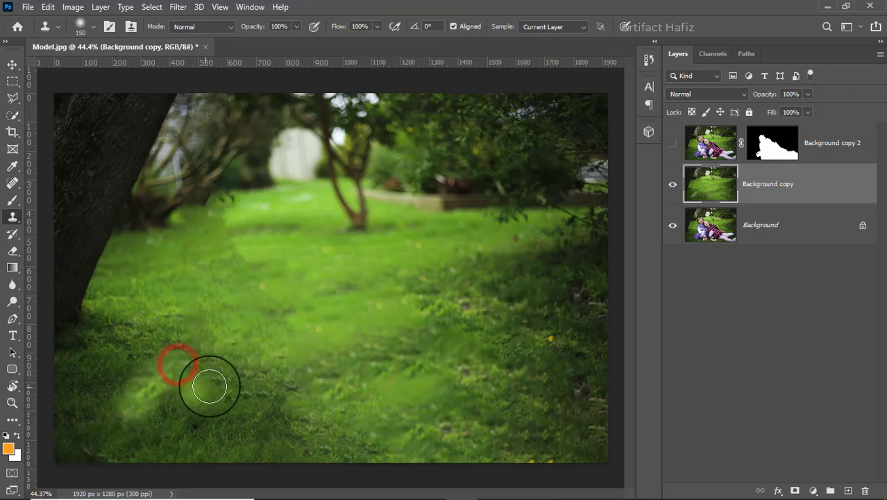
alt+click(101, 371)
click(174, 358)
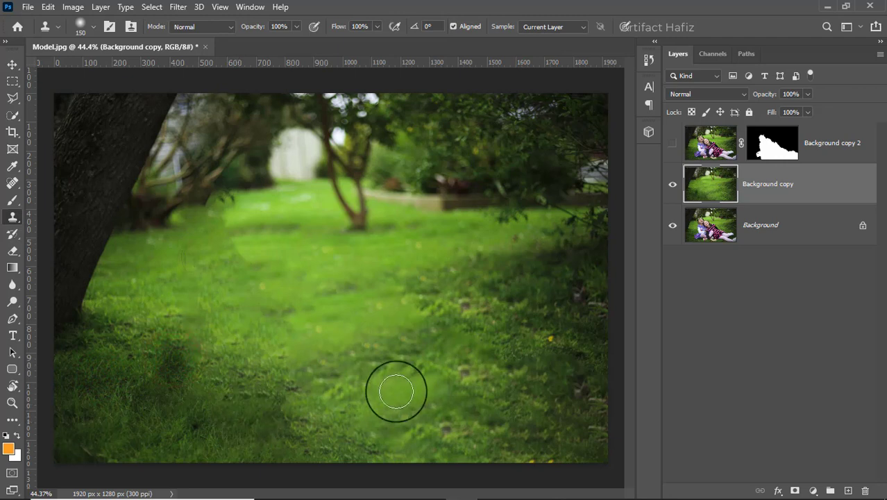
alt+click(529, 303)
click(534, 365)
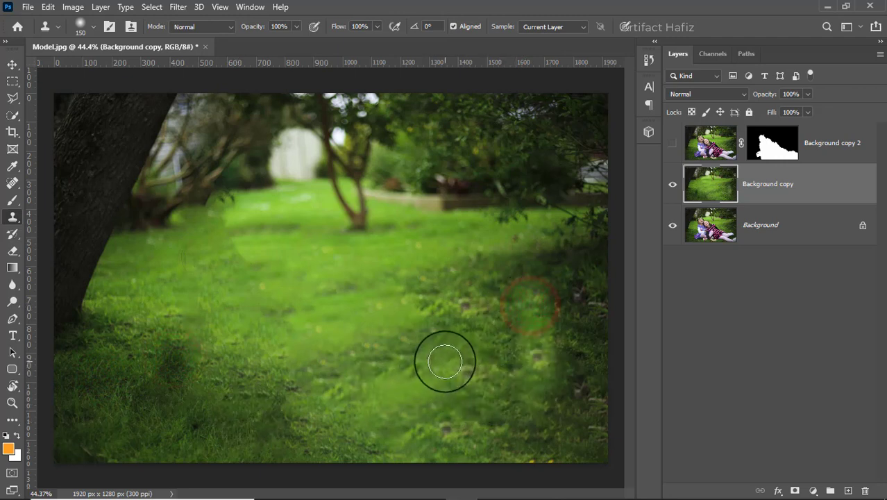
alt+click(394, 349)
mouse_move(458, 347)
mouse_down()
mouse_move(499, 358)
mouse_move(390, 413)
mouse_up()
mouse_move(382, 381)
mouse_down()
mouse_move(363, 414)
mouse_move(460, 396)
mouse_move(501, 368)
mouse_up()
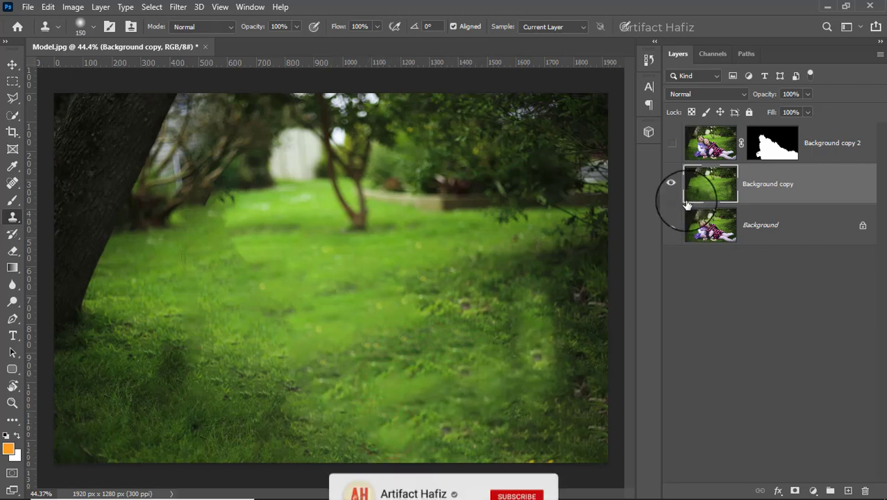
Step: Toggle the girls layer to check, and touch up the grass near the right edge
click(672, 146)
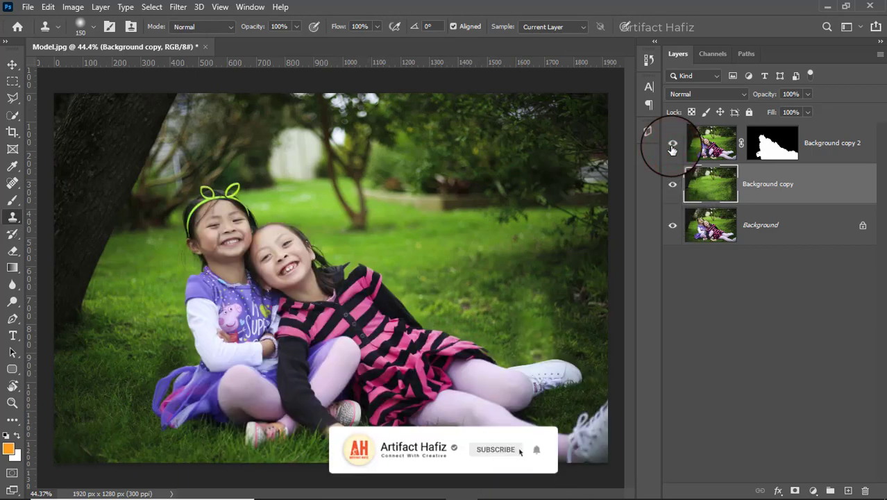
click(671, 148)
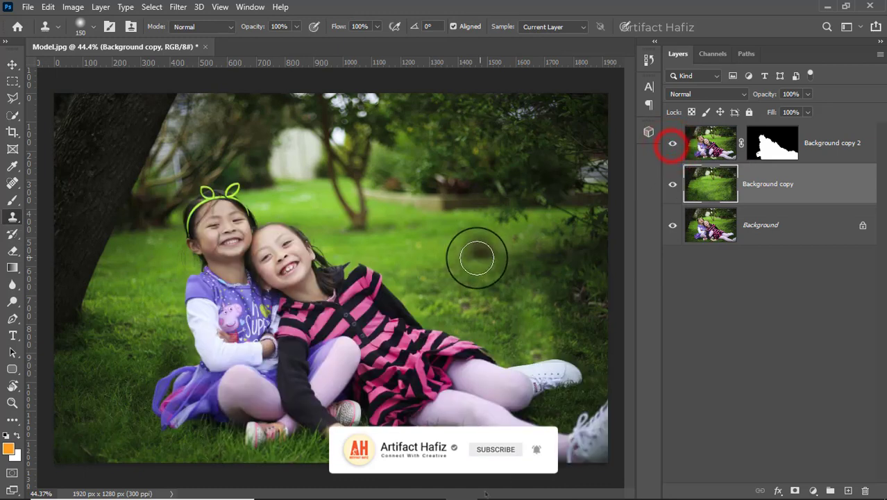
click(497, 294)
drag(497, 304, 504, 307)
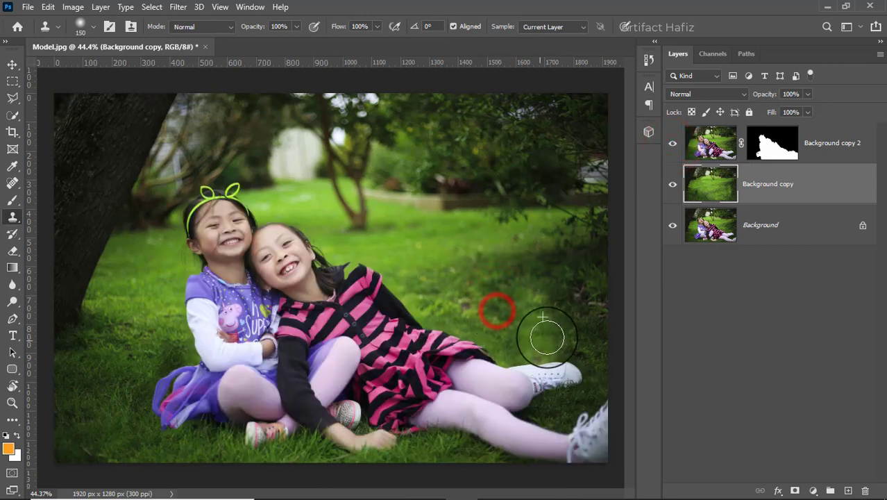
click(565, 286)
click(504, 302)
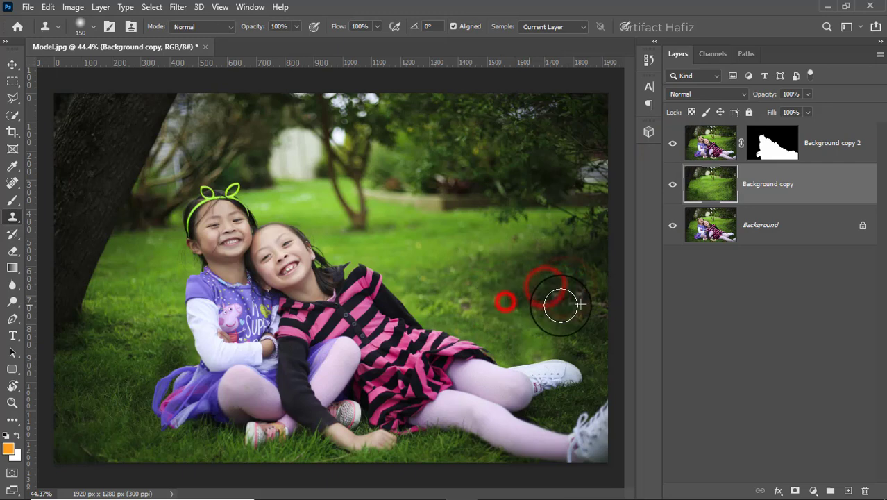
click(558, 316)
click(520, 337)
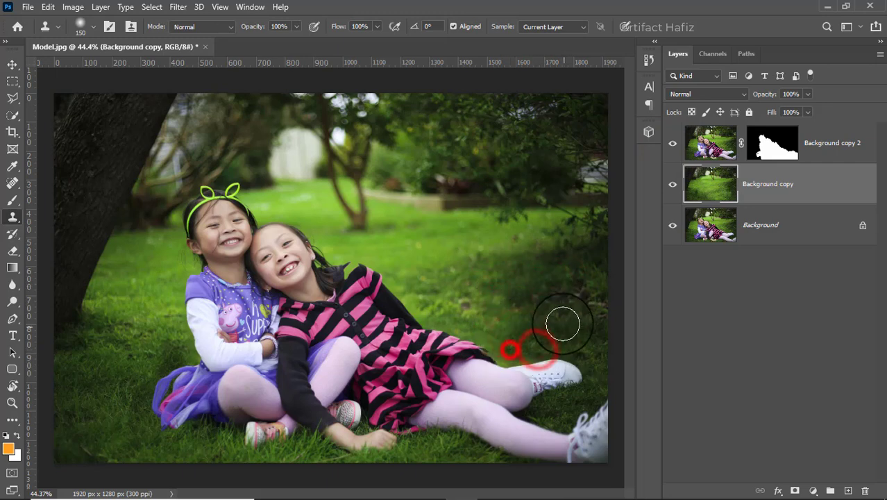
click(672, 143)
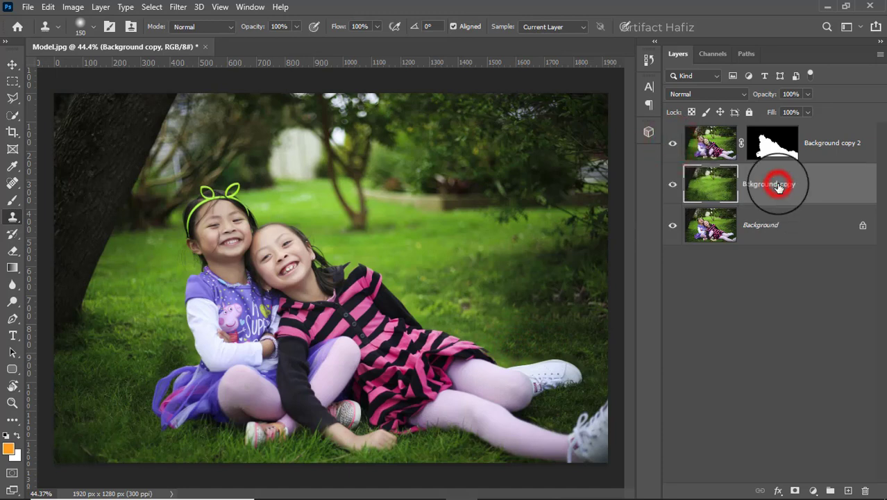
Step: Convert Background copy for Smart Filters and start a Blur Gallery Tilt-Shift blur
click(13, 65)
click(178, 7)
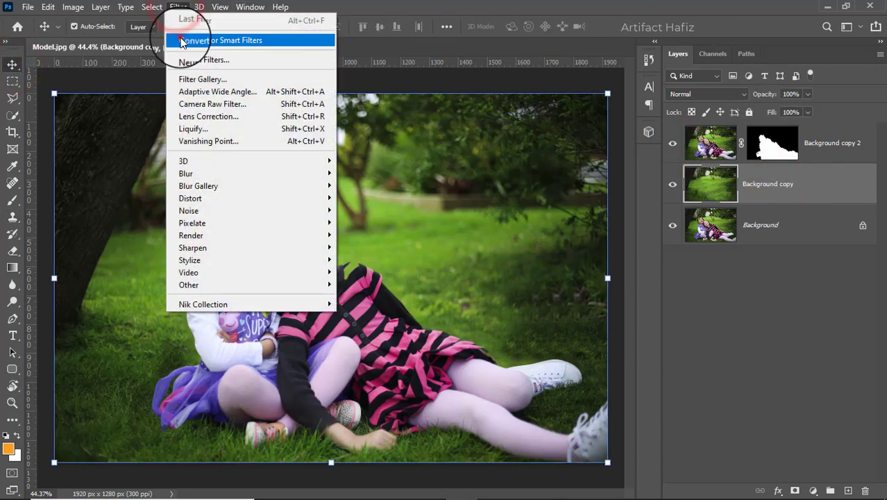
click(181, 41)
click(179, 7)
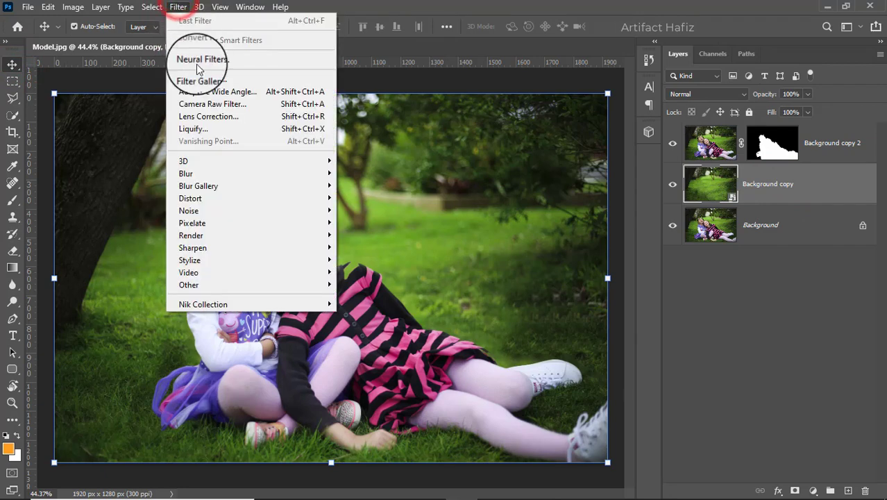
mouse_move(198, 186)
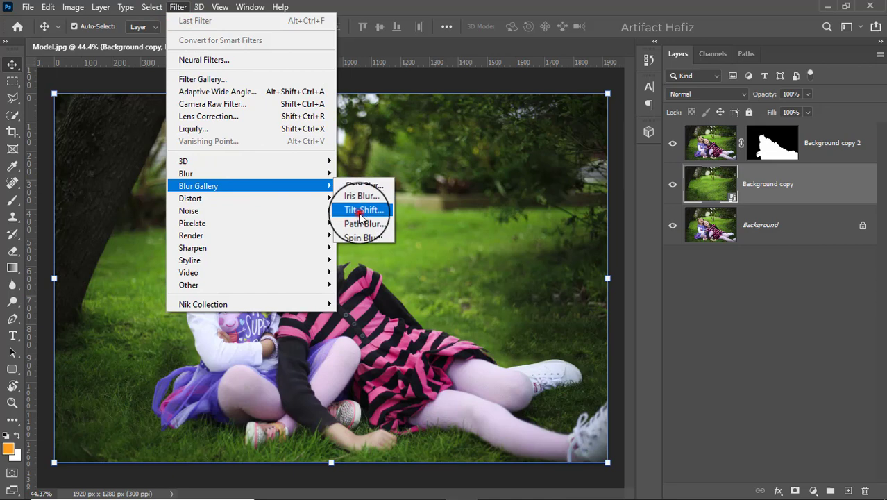
click(360, 210)
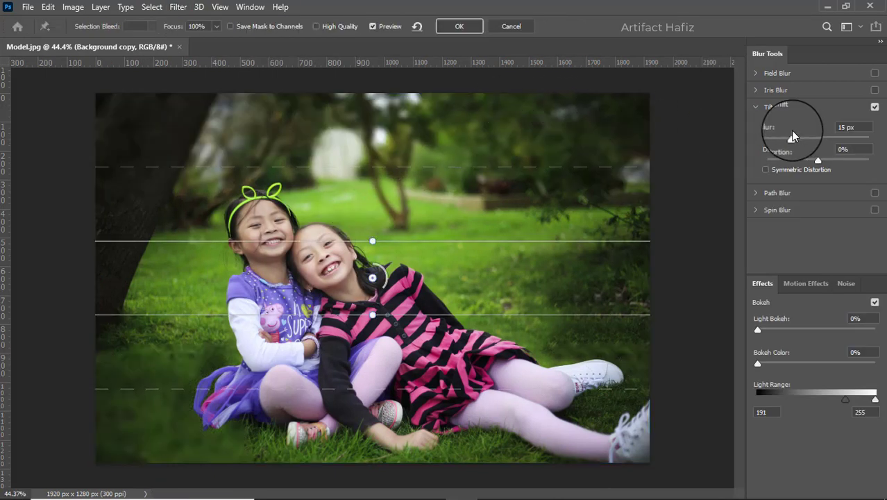
Step: Apply a 99 px Tilt-Shift blur with the focus band moved lower and its upper transition narrowed
drag(792, 142, 819, 138)
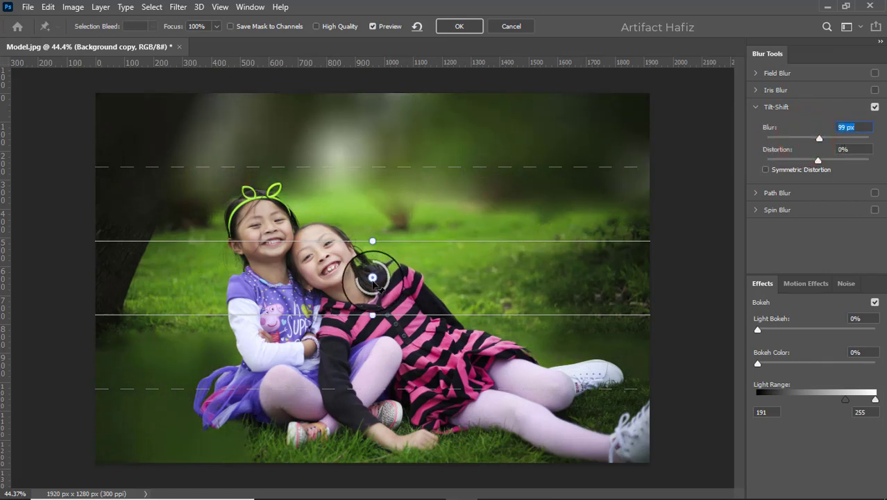
mouse_move(373, 277)
mouse_down()
mouse_move(408, 436)
mouse_move(406, 429)
mouse_up()
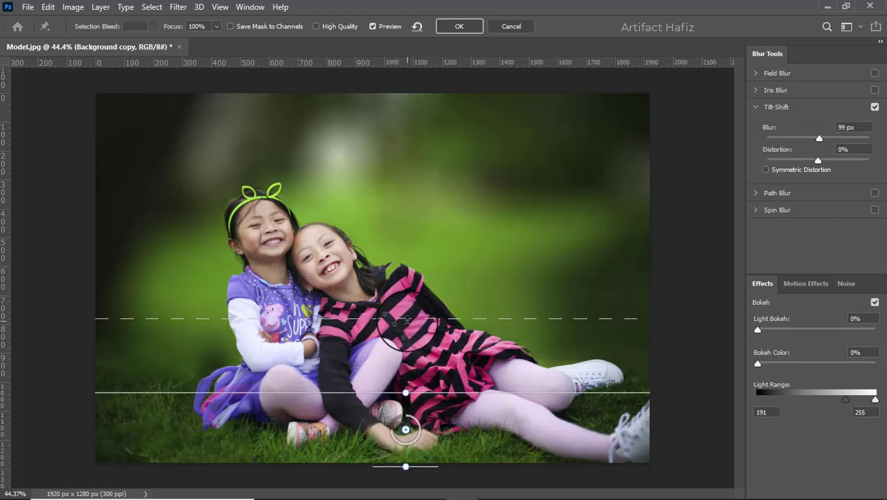
drag(407, 319, 407, 264)
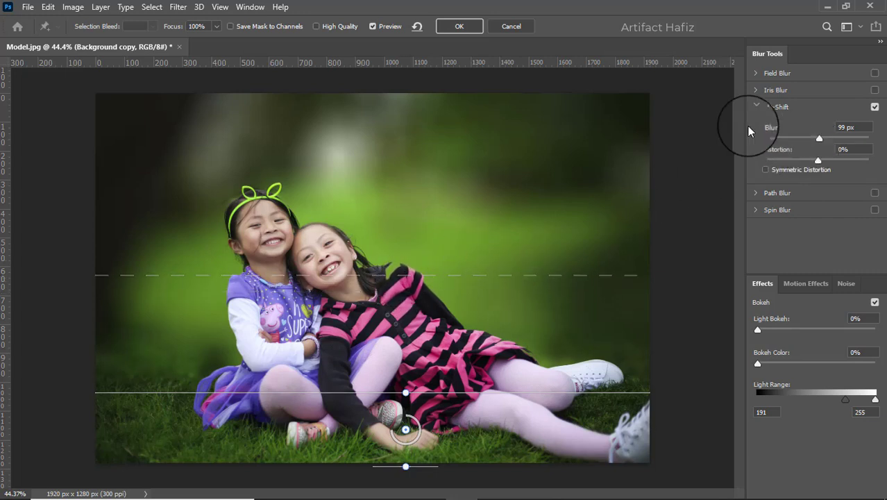
click(450, 26)
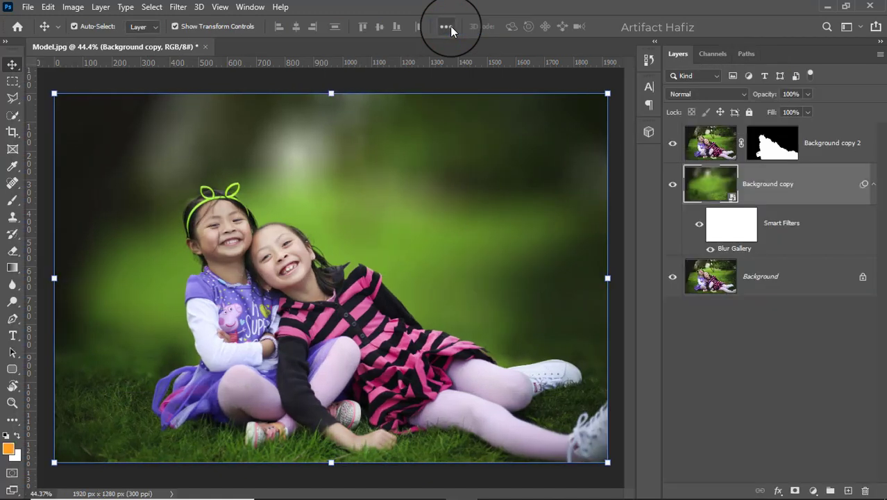
Step: Add a Curves layer above Background copy 2 with two points pulled slightly below the diagonal
click(832, 143)
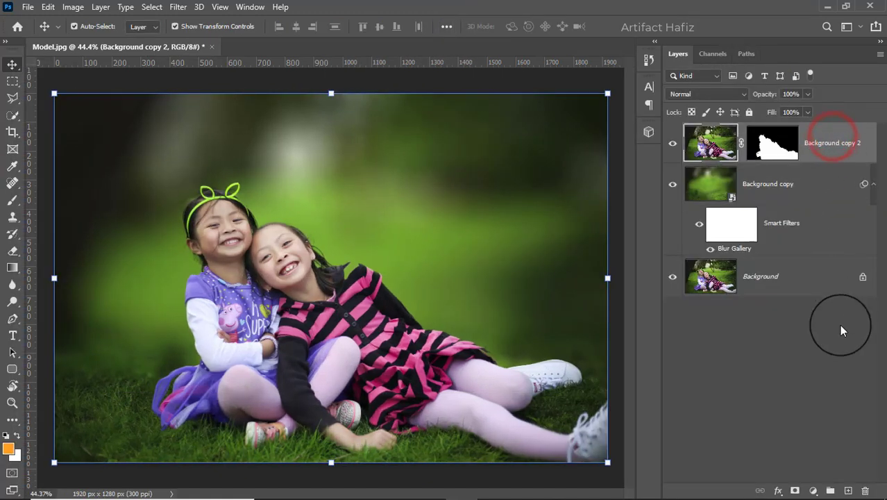
click(813, 490)
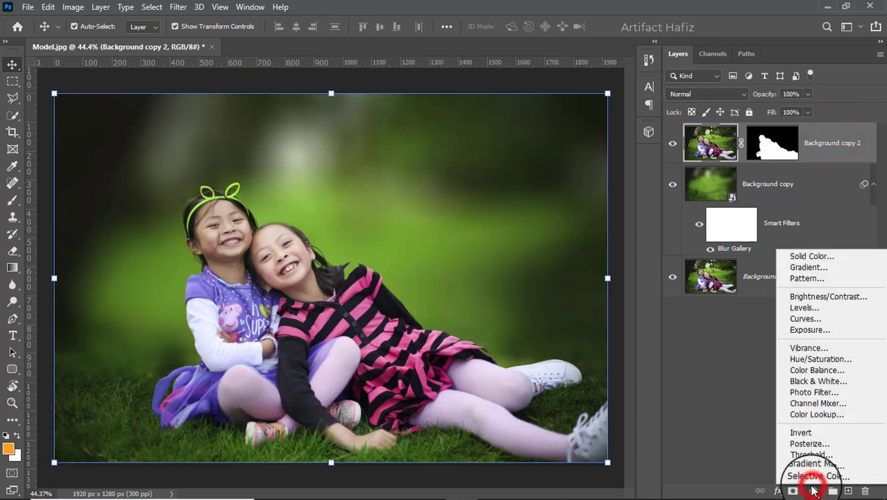
click(805, 318)
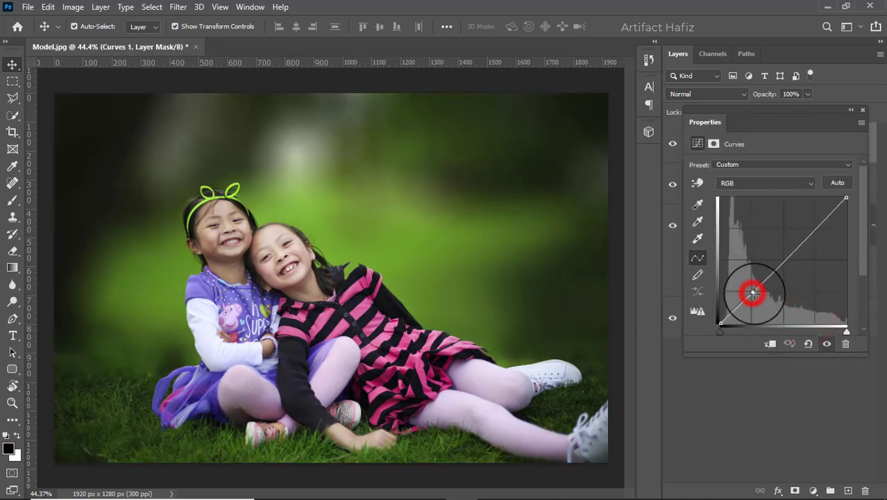
click(753, 292)
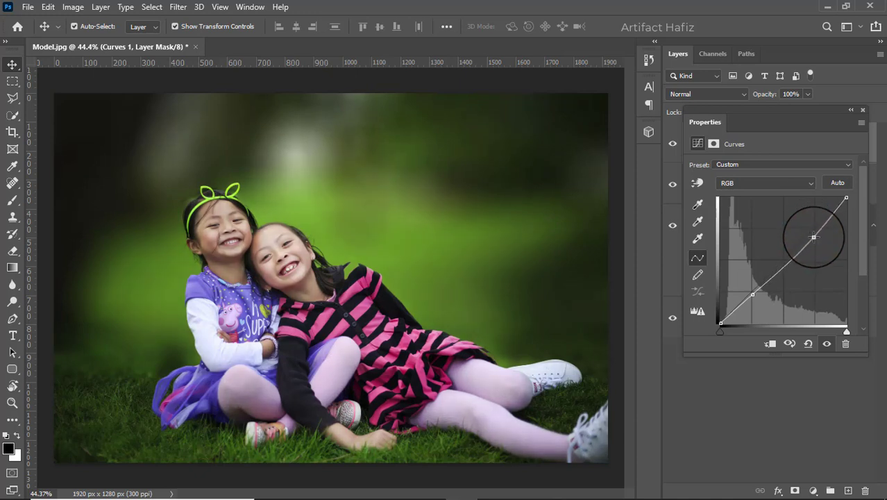
drag(812, 229, 814, 231)
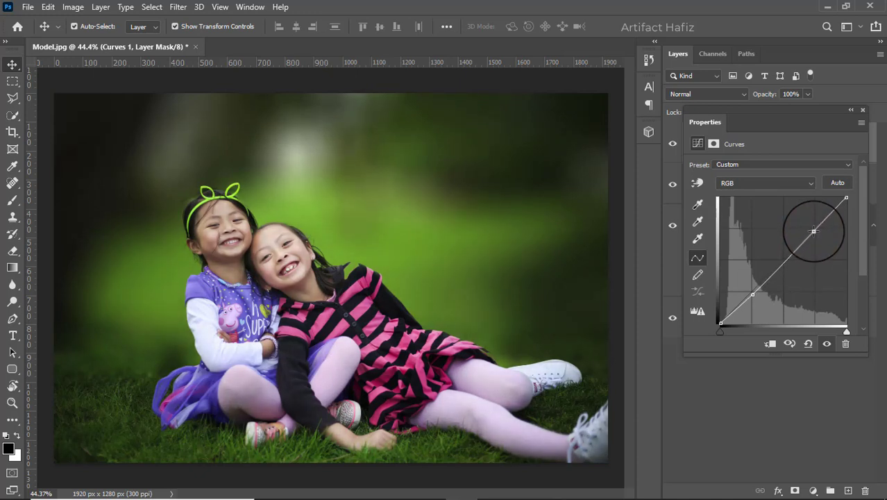
click(741, 306)
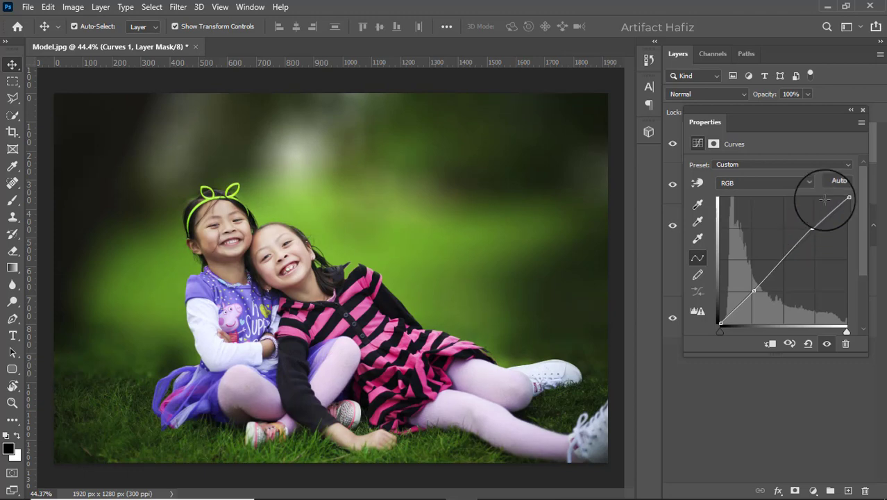
click(861, 112)
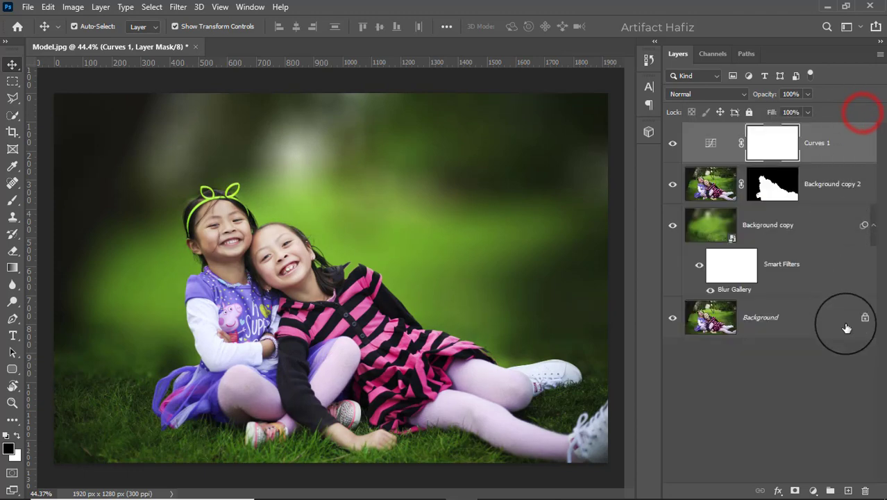
Step: Add Levels 1 above Curves 1 with its midtone gamma set to 1.17
click(812, 489)
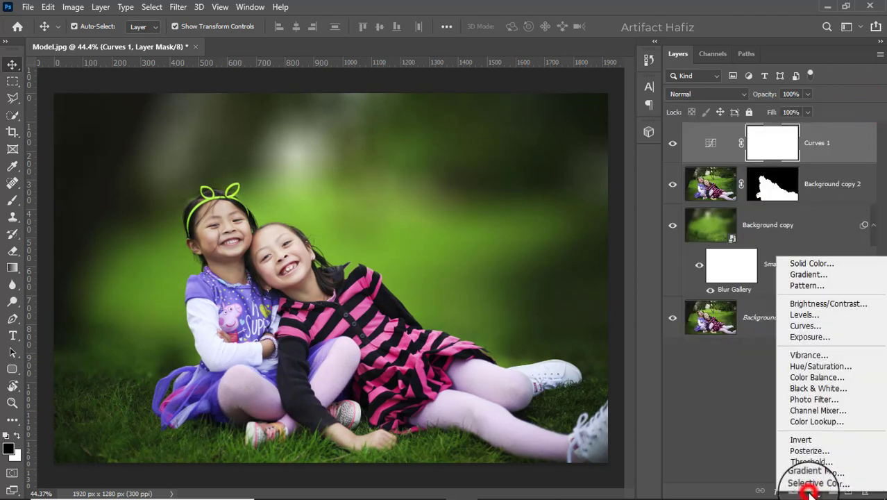
click(807, 316)
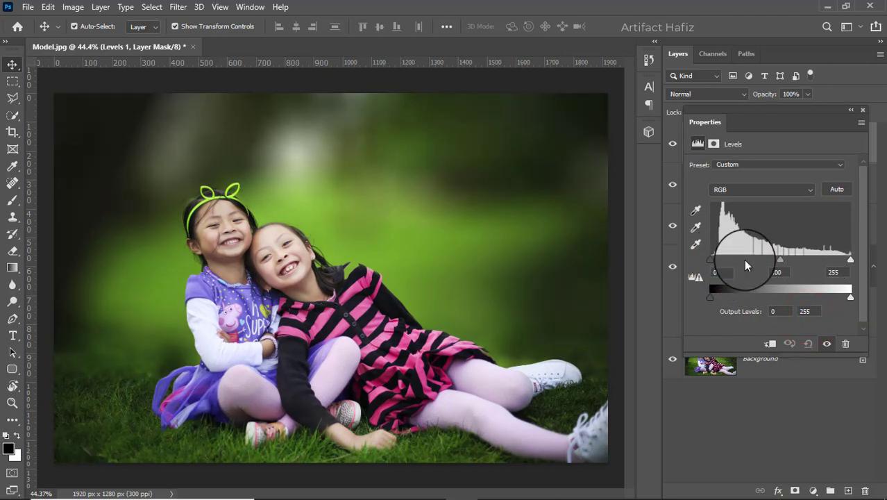
drag(780, 260, 775, 260)
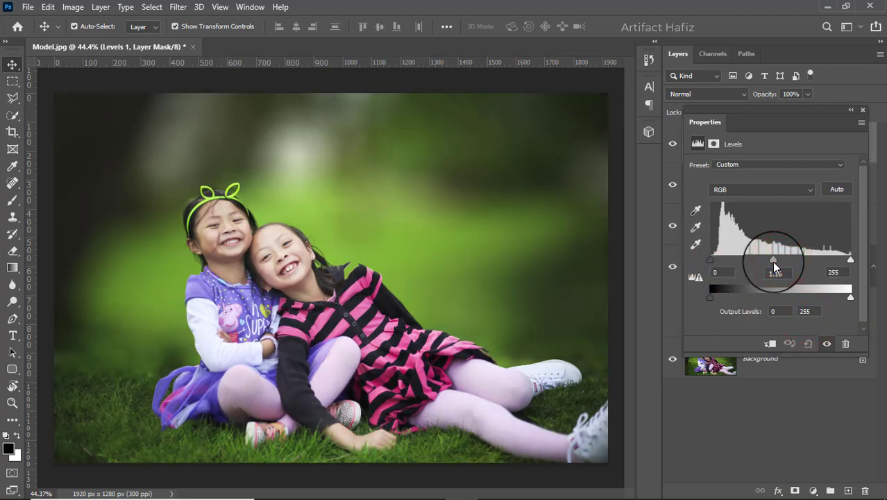
drag(774, 267, 774, 267)
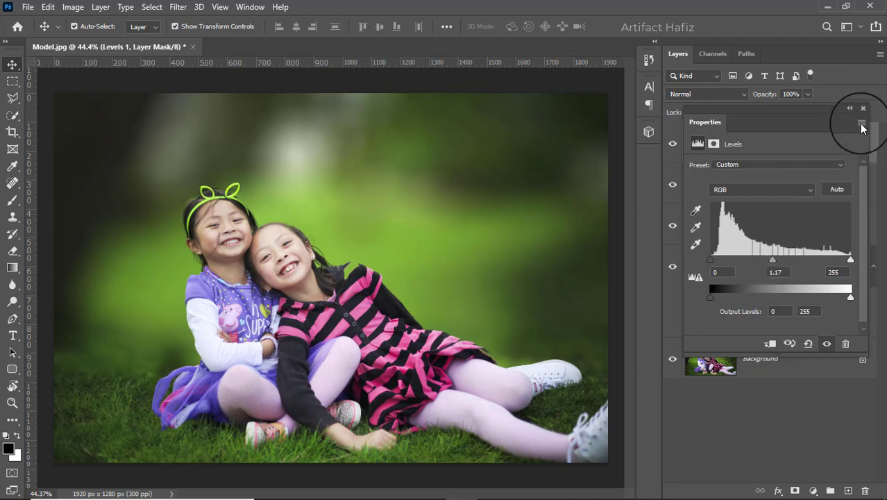
click(863, 112)
Step: Add a Color Lookup layer using Fuji F125 Kodak 2395 at 11% opacity
click(813, 490)
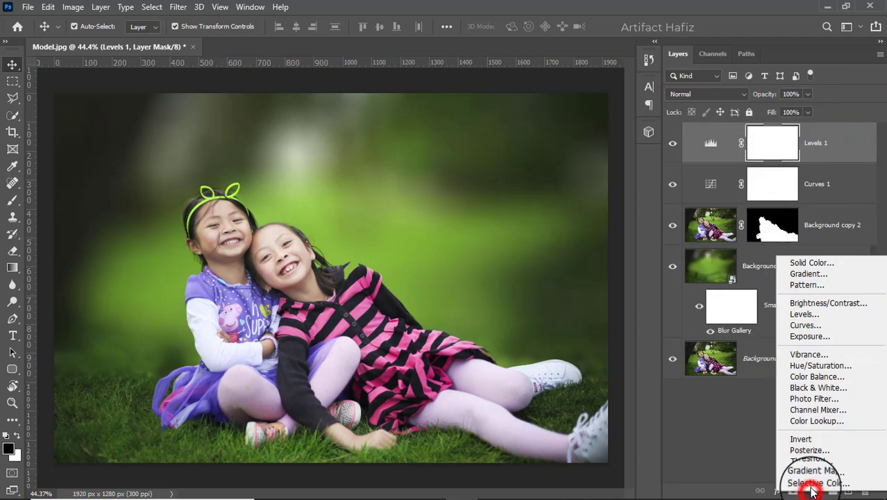
click(805, 418)
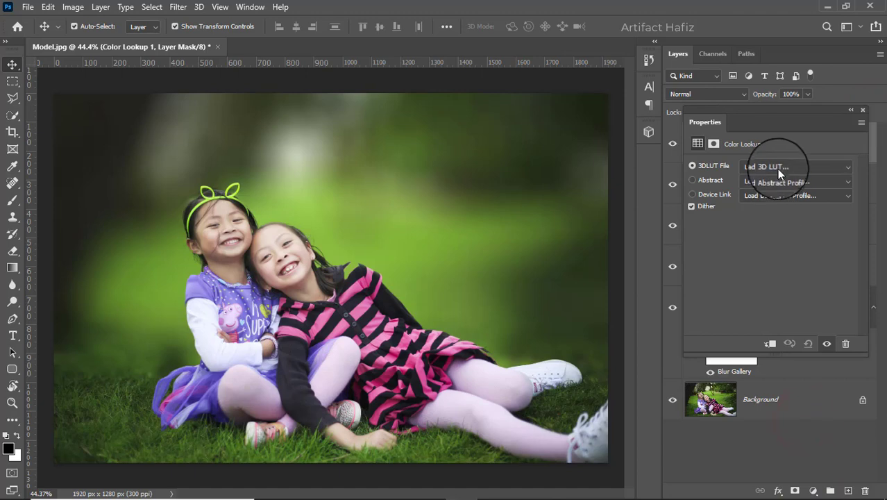
click(777, 170)
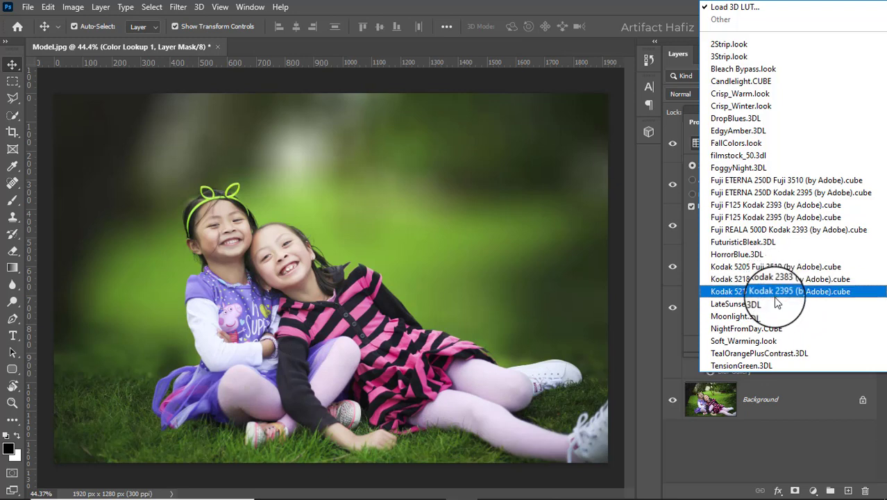
click(764, 219)
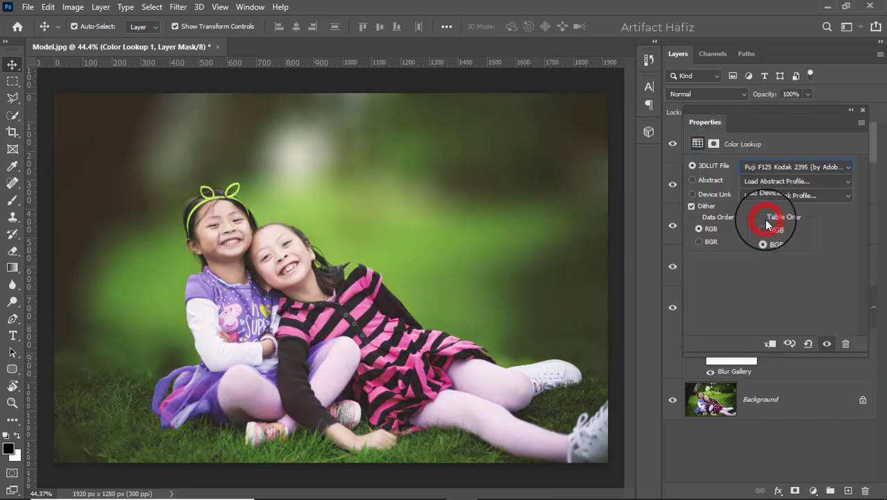
click(863, 111)
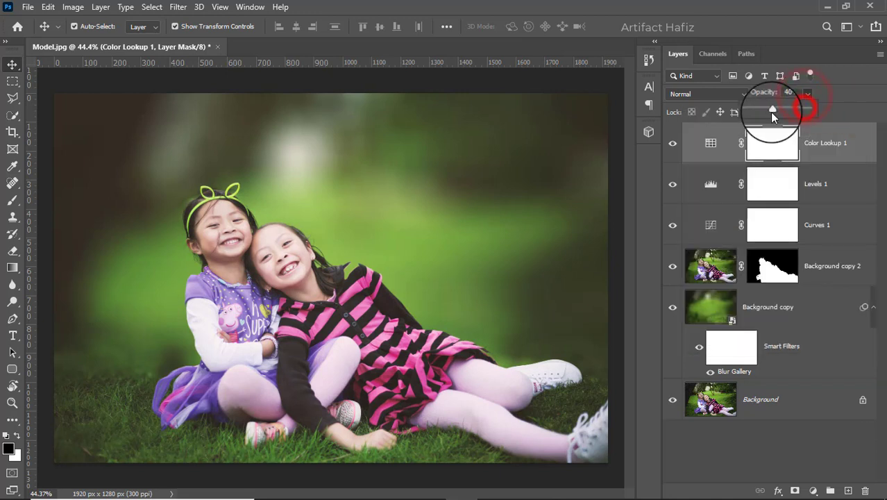
drag(771, 111, 756, 109)
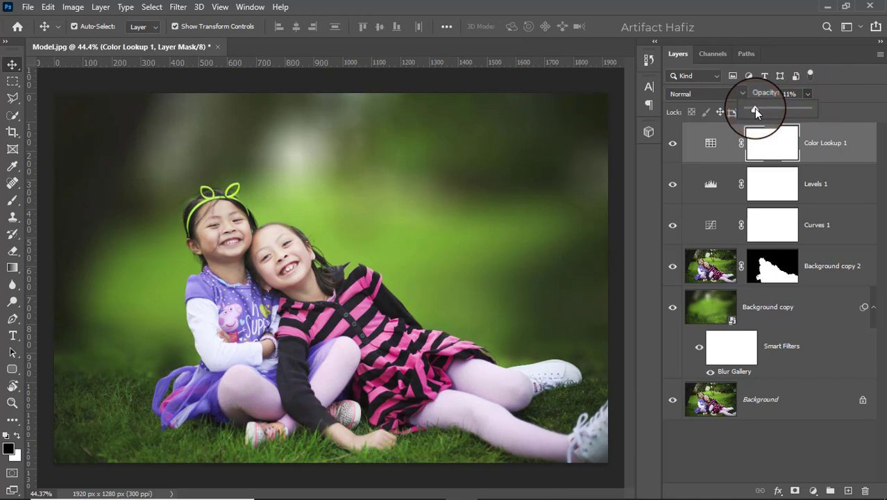
Step: Add a second Color Lookup with Soft_Warming.look at about 25%, then stamp visible layers
click(812, 490)
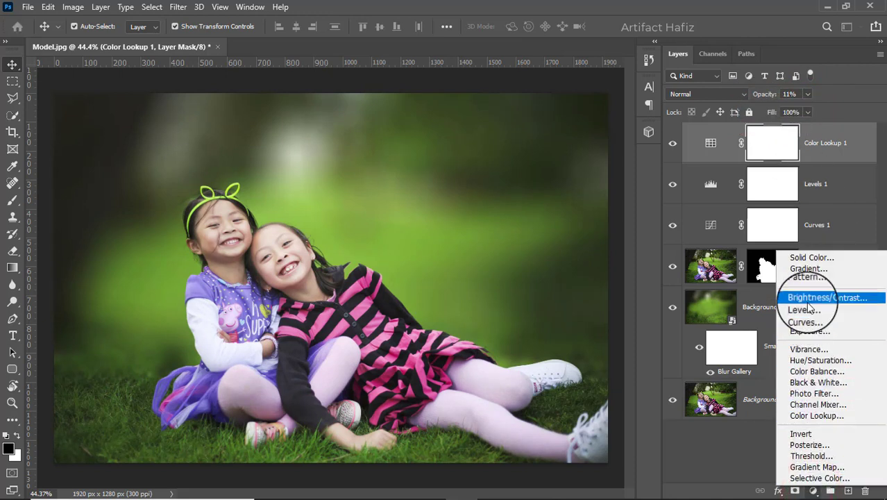
click(817, 415)
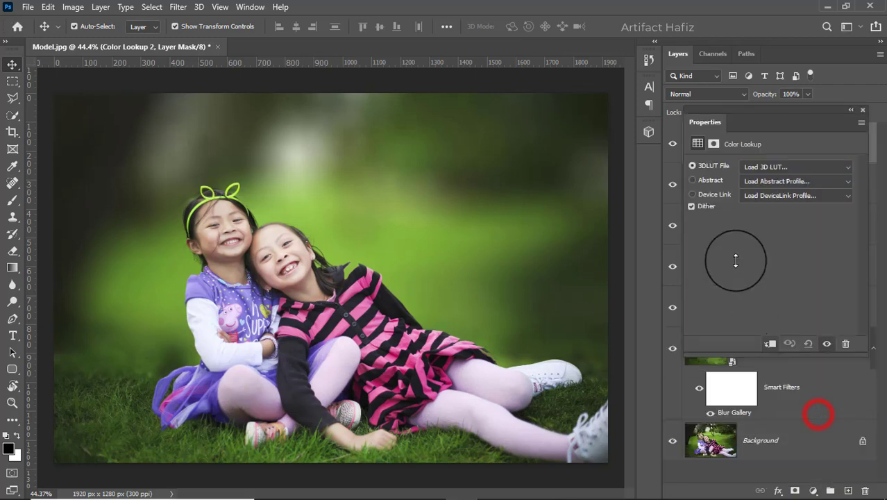
click(782, 168)
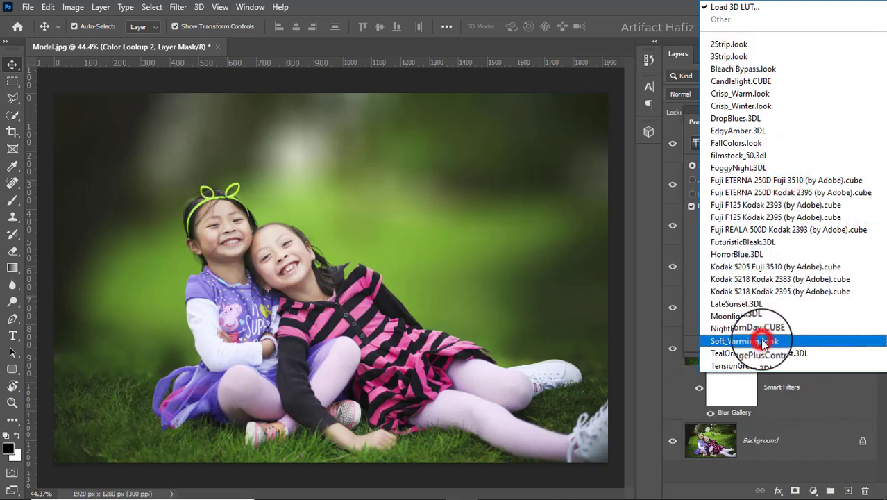
click(761, 341)
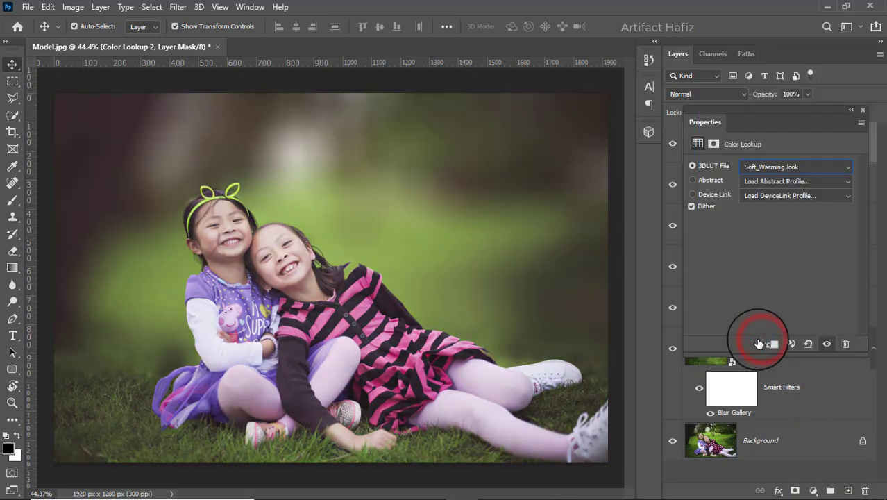
click(861, 111)
drag(805, 97, 762, 113)
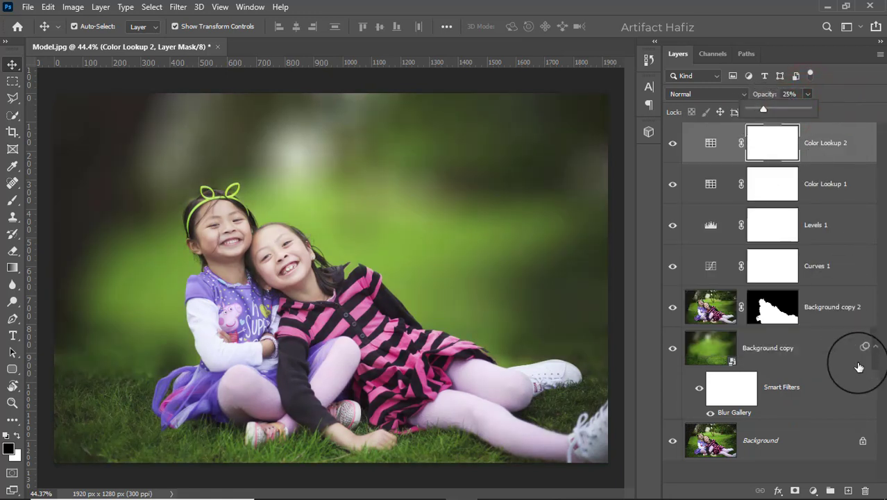
key(ctrl+alt+shift+e)
Step: Convert the stamped Layer 1 to a smart object and open it in Camera Raw Filter
click(831, 143)
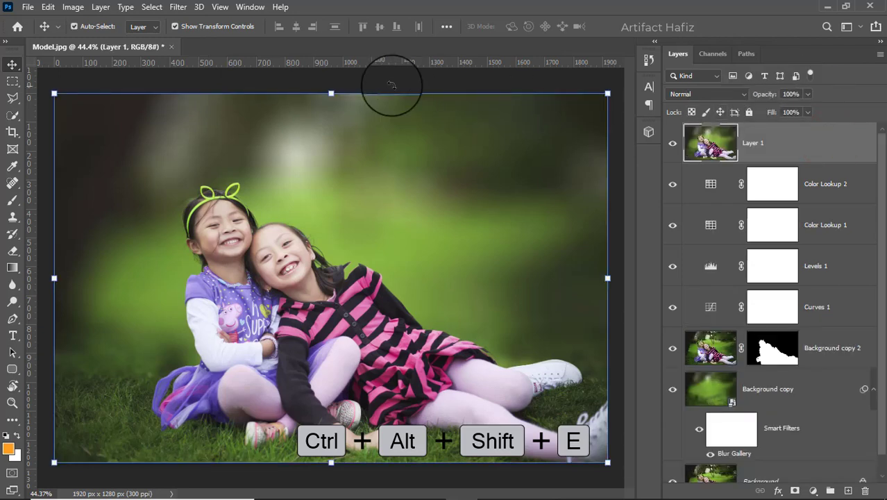
click(179, 10)
click(183, 39)
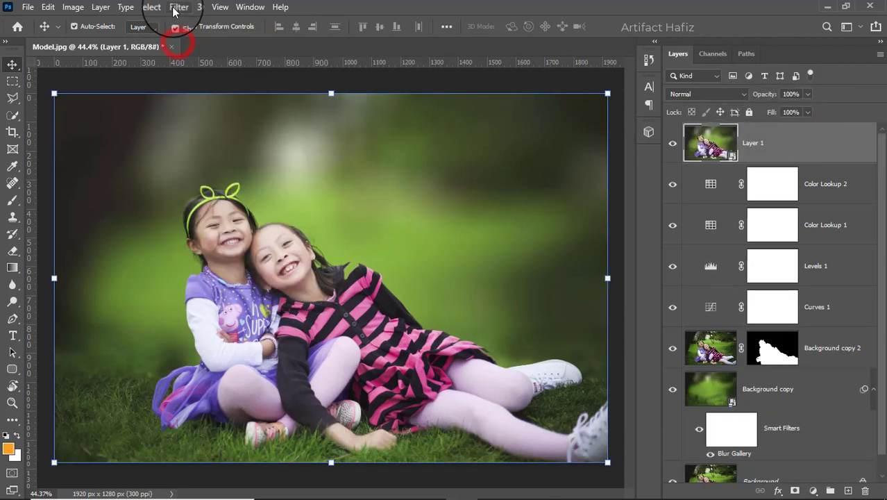
click(174, 9)
click(196, 103)
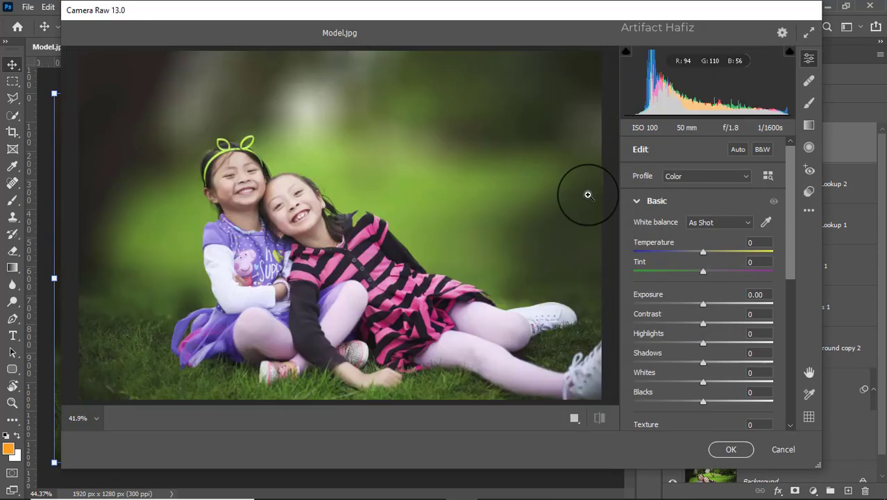
Step: In Basic, lower Highlights and set Whites +30, Blacks -13 and Shadows +15
click(703, 344)
drag(703, 344, 660, 344)
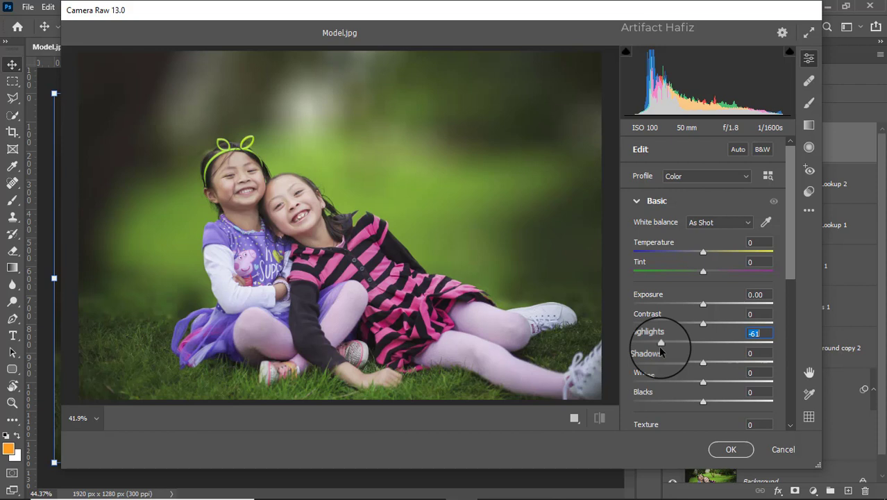
mouse_move(660, 347)
mouse_down()
mouse_move(650, 344)
mouse_move(685, 346)
mouse_up()
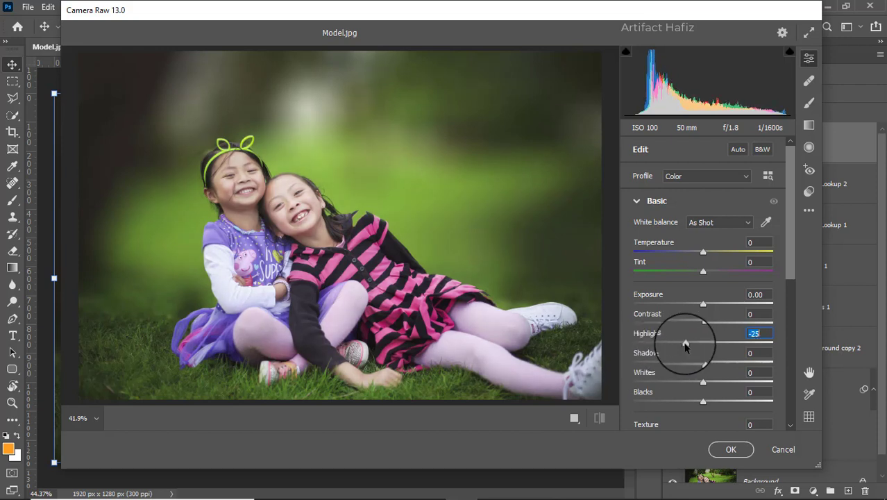
drag(703, 381, 723, 383)
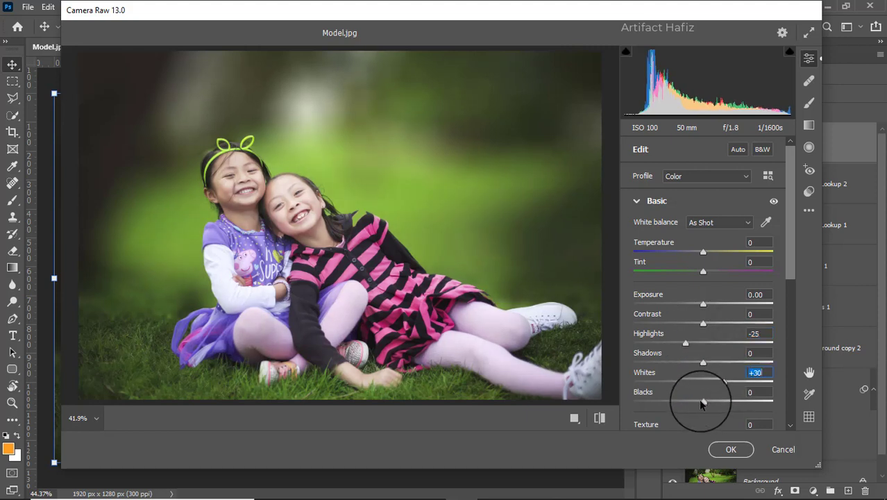
drag(702, 403, 694, 401)
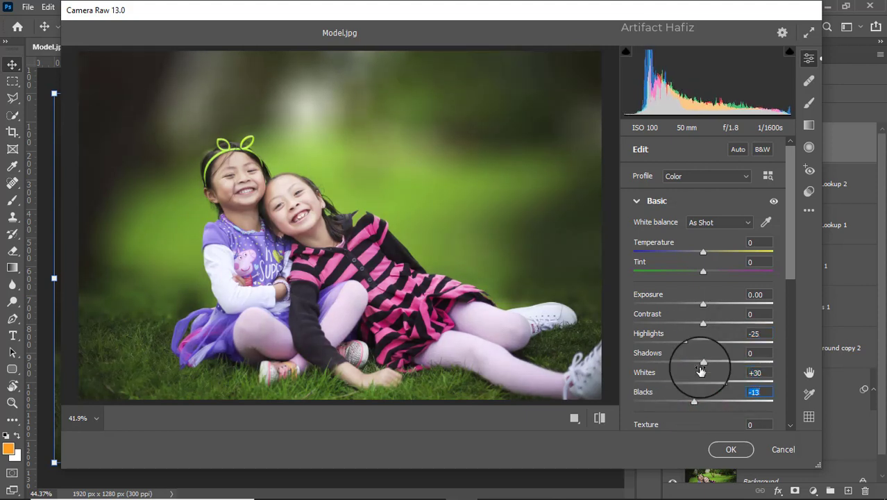
drag(702, 362, 712, 365)
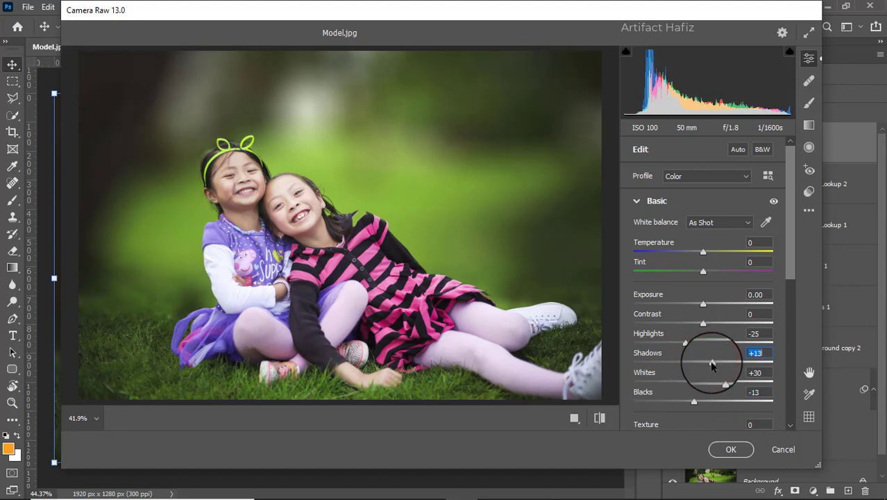
Step: Set Texture to -4 and Clarity to +4, and pull Highlights further down
scroll(728, 351, down, 3)
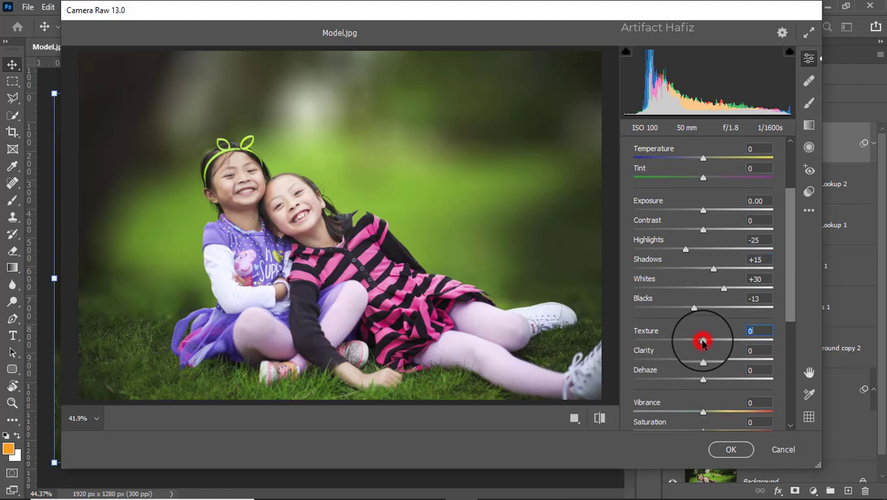
drag(702, 342, 698, 341)
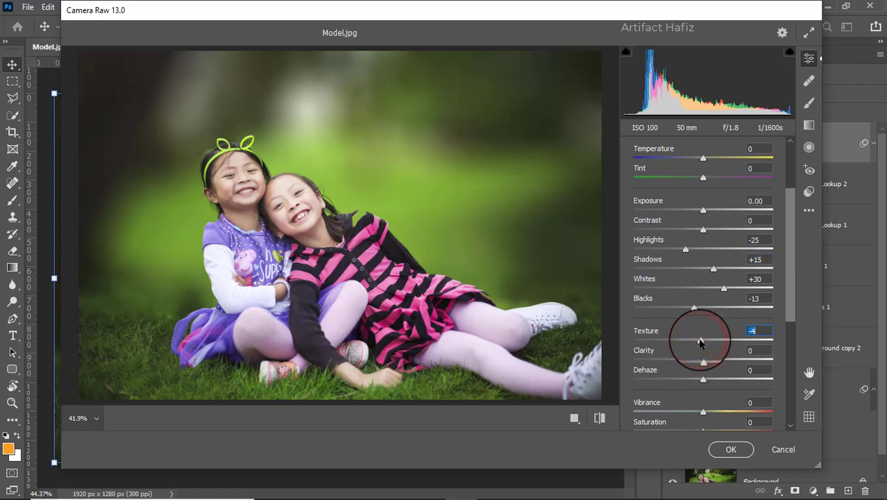
drag(703, 360, 705, 360)
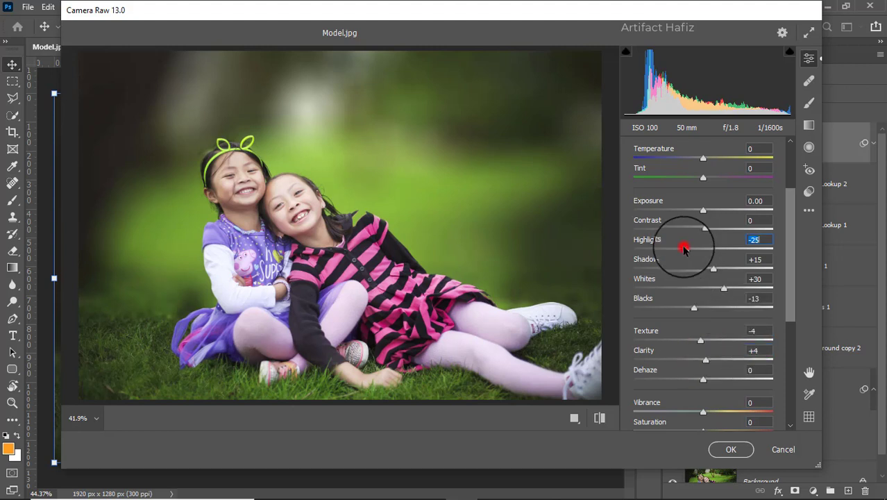
mouse_move(683, 249)
mouse_down()
mouse_move(692, 258)
mouse_move(550, 251)
mouse_up()
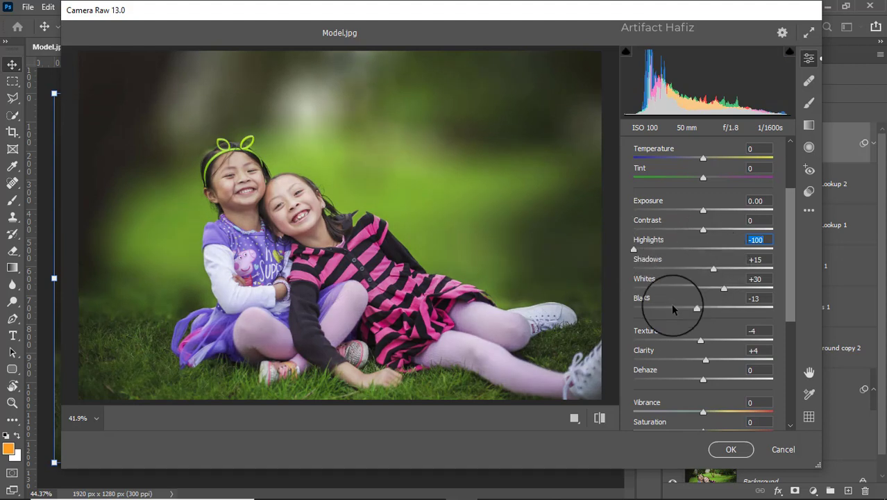
scroll(693, 299, down, 2)
scroll(696, 308, down, 1)
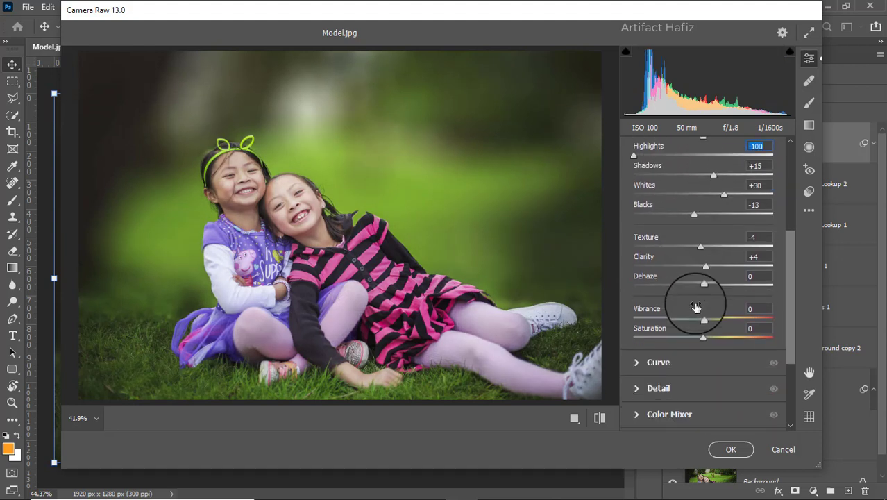
scroll(695, 307, down, 2)
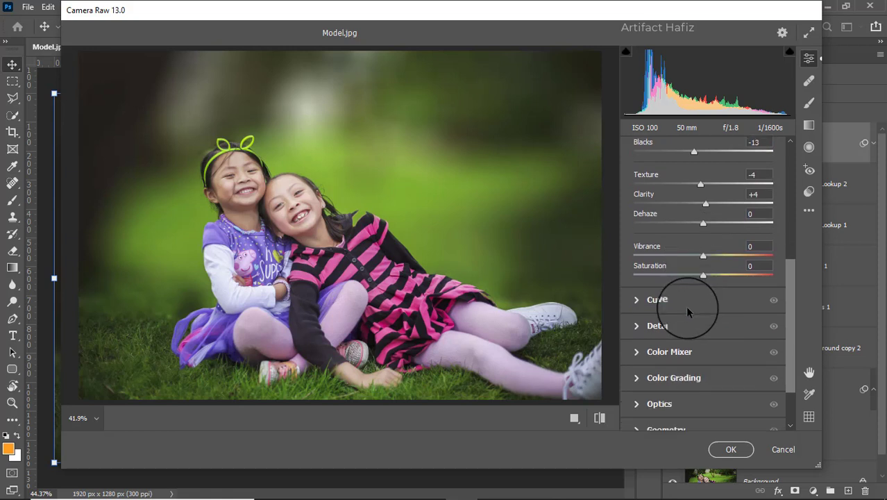
Step: Move the blue channel curve's black point right to input 7
click(636, 303)
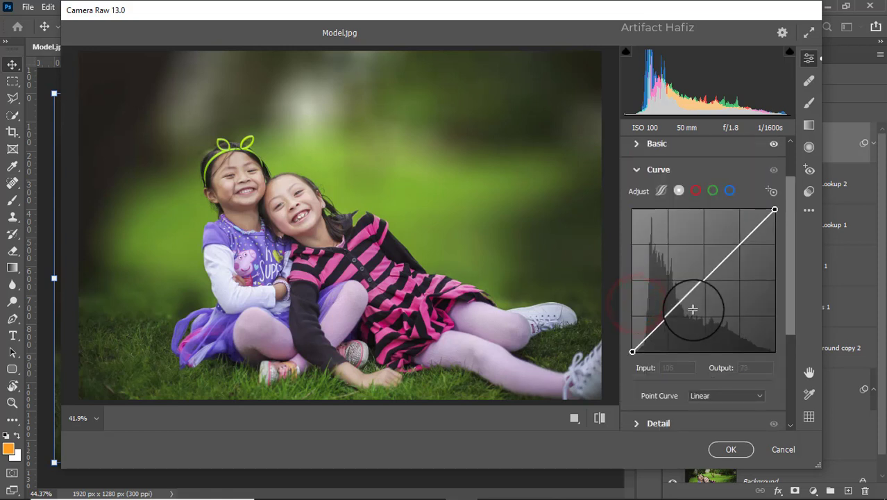
click(728, 192)
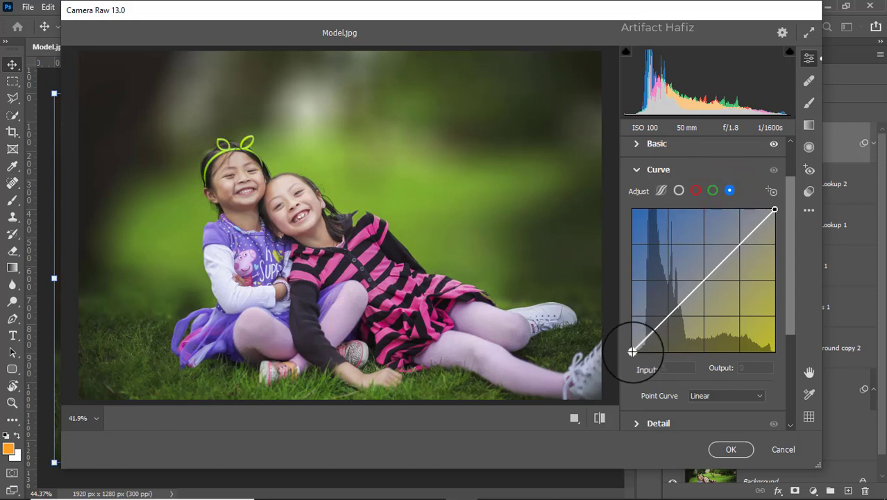
click(632, 351)
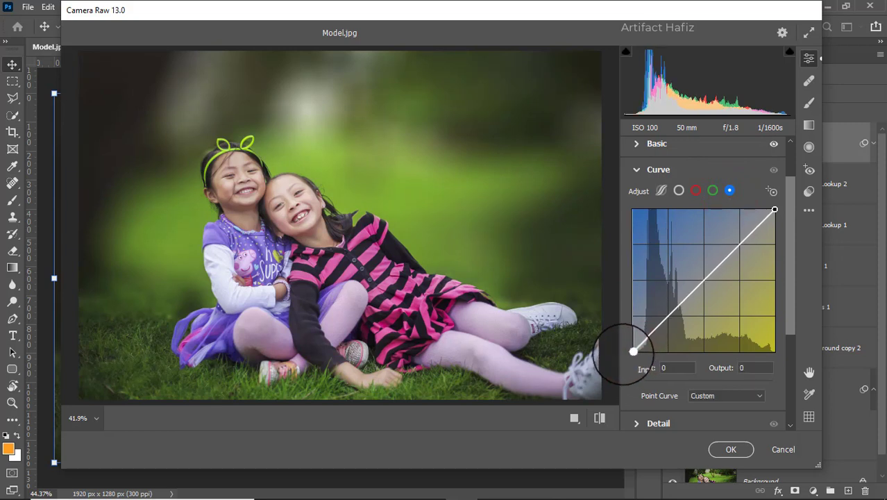
drag(632, 352, 637, 351)
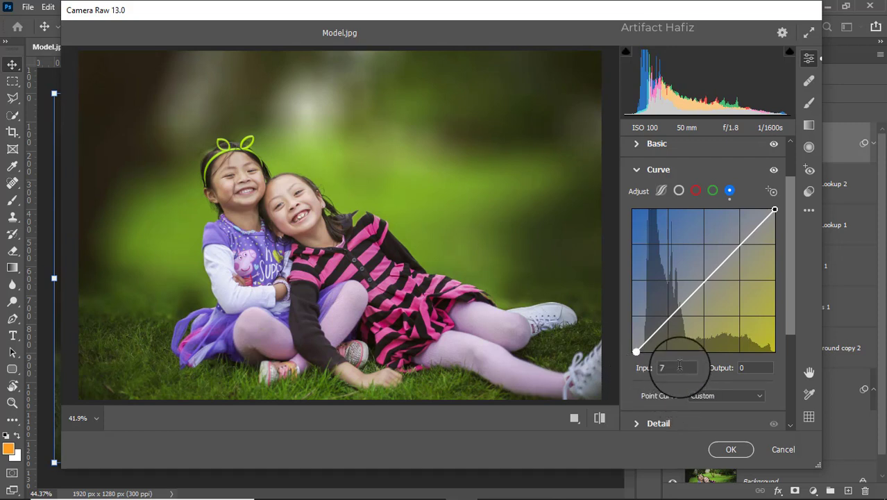
Step: Set Detail Sharpening to 5 and Noise Reduction to 5
scroll(711, 316, down, 3)
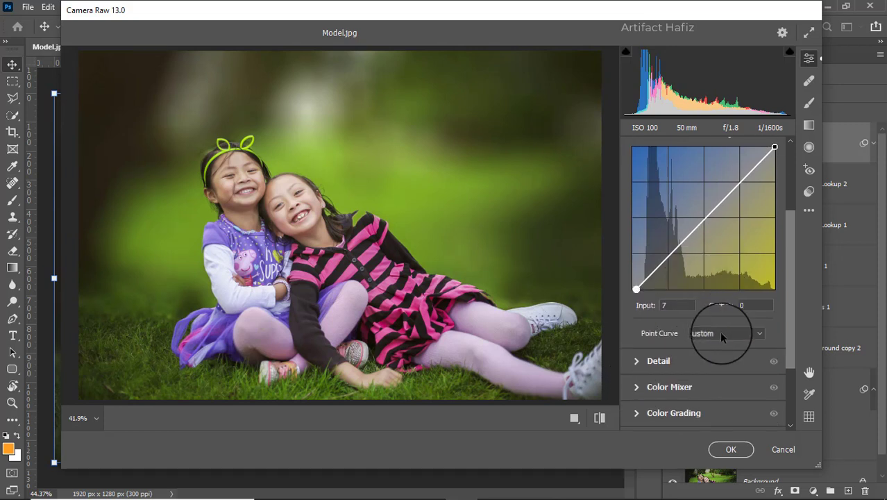
click(635, 299)
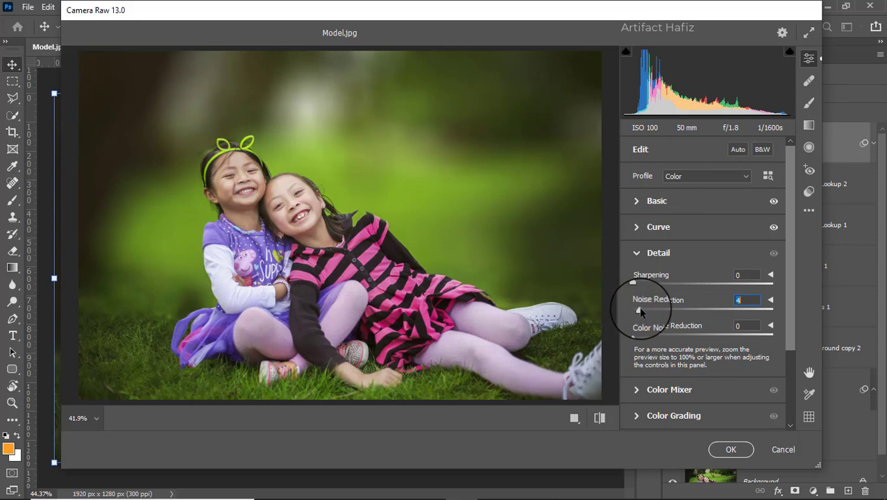
drag(639, 311, 640, 311)
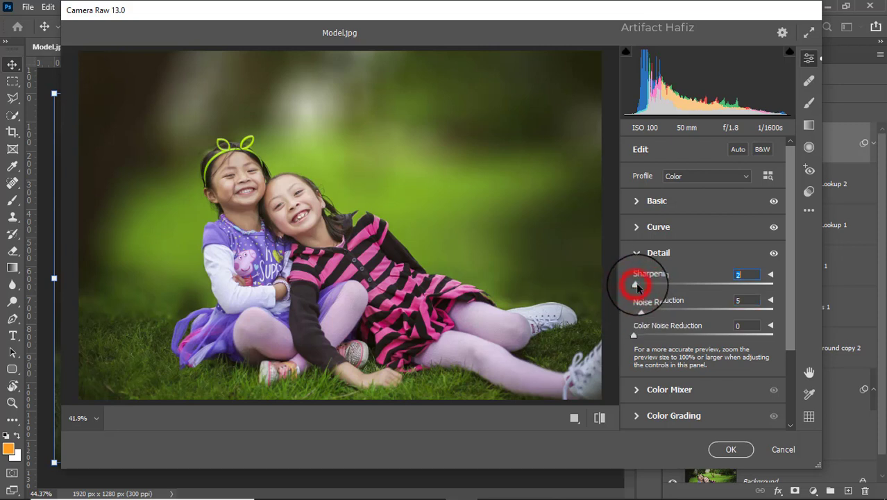
drag(636, 286, 640, 288)
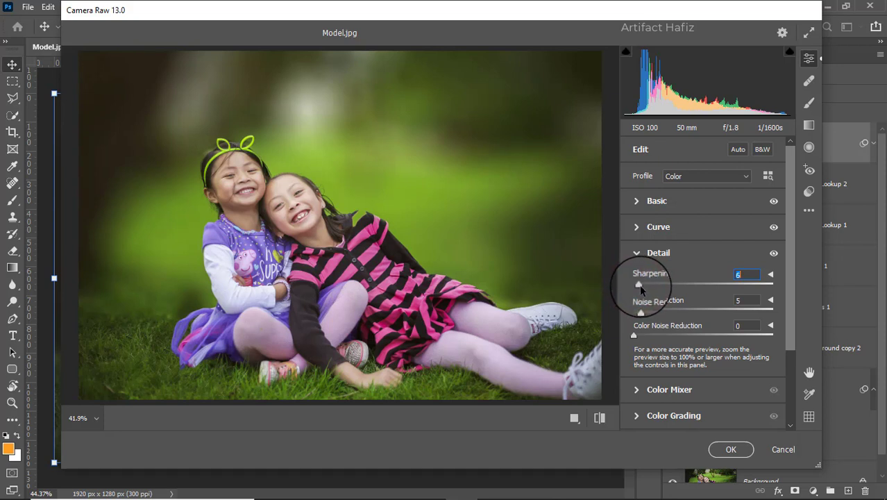
scroll(707, 263, down, 3)
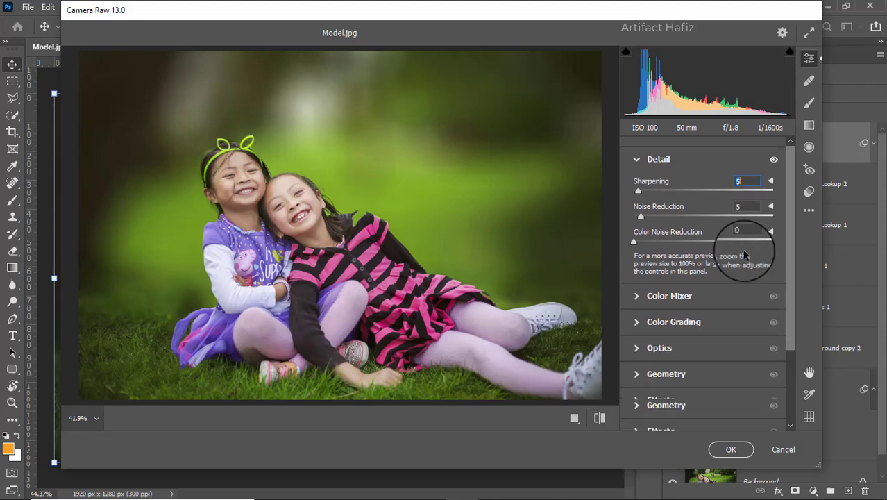
Step: In the Color Mixer, boost Oranges and Reds saturation and adjust Aquas saturation
click(634, 286)
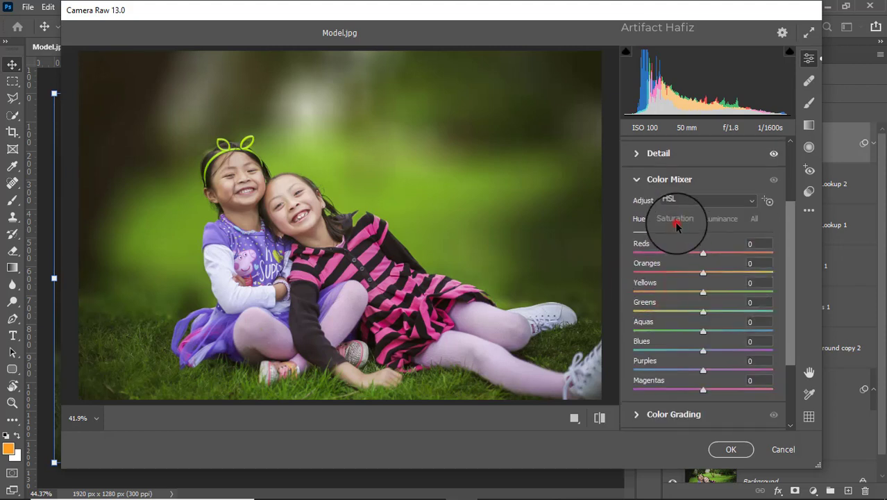
click(675, 221)
mouse_move(705, 277)
mouse_down()
mouse_move(726, 270)
mouse_move(715, 270)
mouse_up()
click(702, 254)
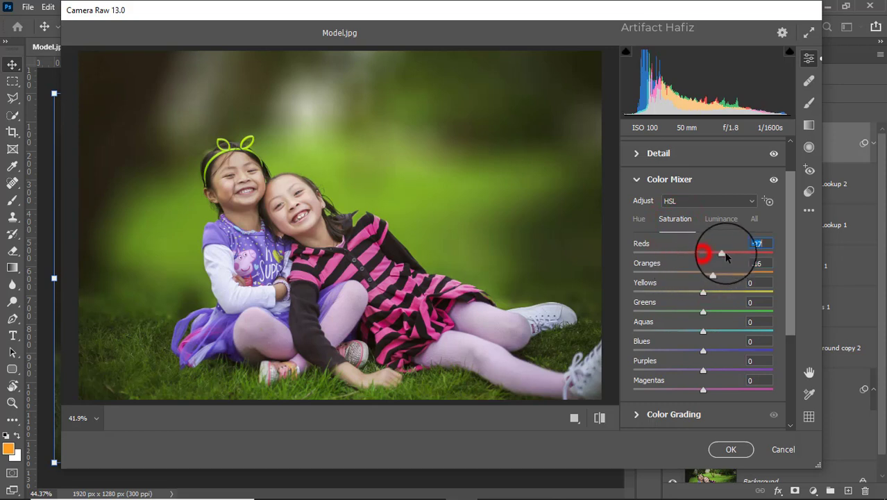
mouse_move(703, 254)
mouse_down()
mouse_move(707, 270)
mouse_move(733, 291)
mouse_move(684, 296)
mouse_move(736, 309)
mouse_move(658, 312)
mouse_move(760, 284)
mouse_up()
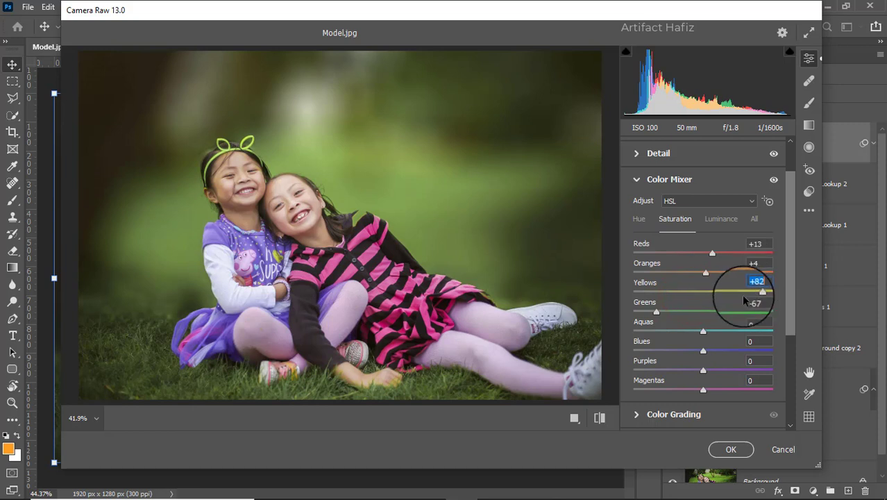
mouse_move(701, 331)
mouse_down()
mouse_move(717, 353)
mouse_move(680, 352)
mouse_move(697, 354)
mouse_up()
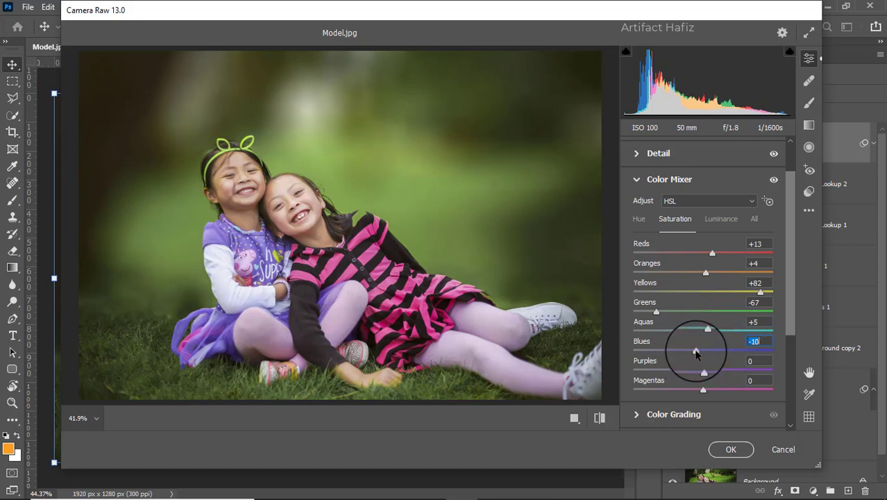
Step: Brighten Oranges and darken Aquas luminance, then shift hues: Greens -6, Aquas -22, Blues -28
click(715, 217)
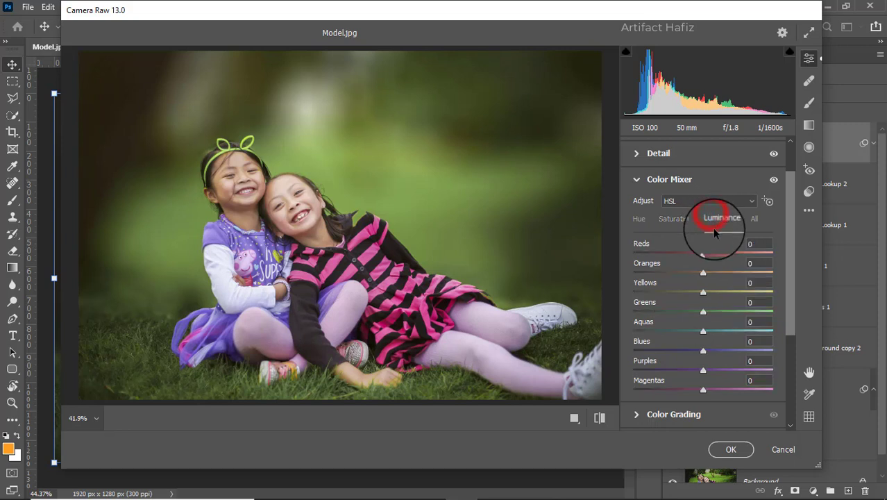
mouse_move(702, 271)
mouse_down()
mouse_move(712, 267)
mouse_move(706, 253)
mouse_up()
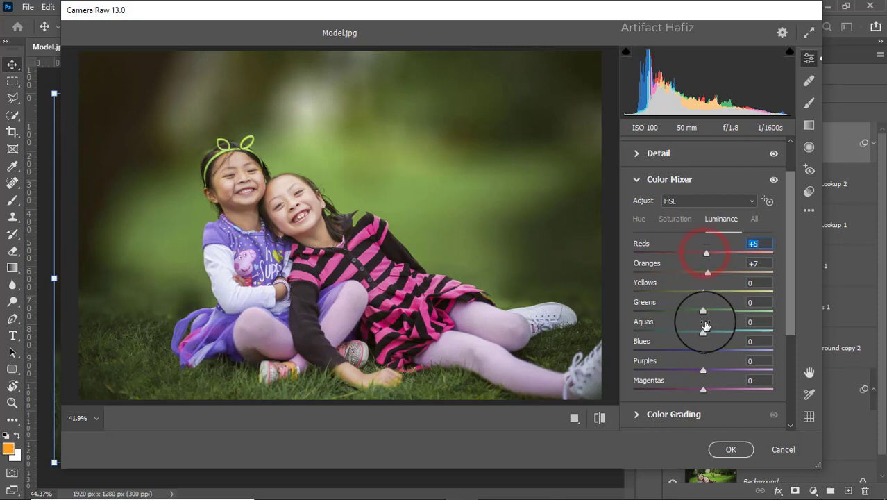
mouse_move(703, 332)
mouse_down()
mouse_move(672, 332)
mouse_move(679, 312)
mouse_up()
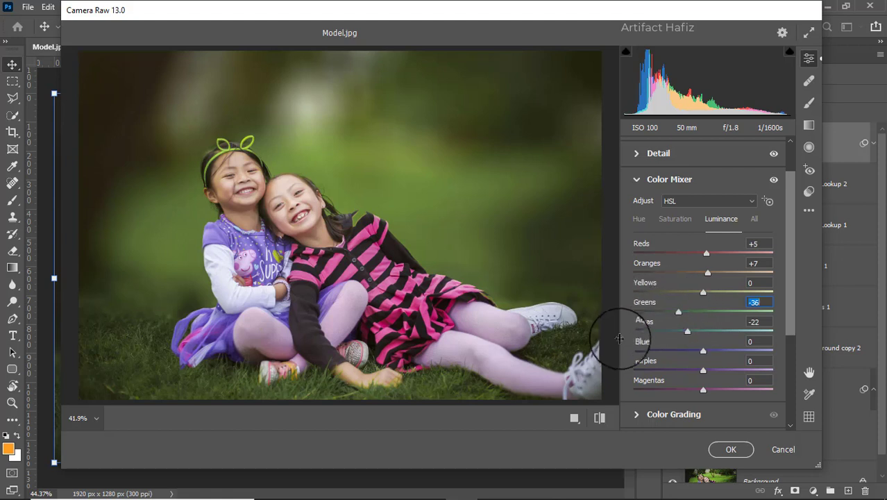
click(638, 218)
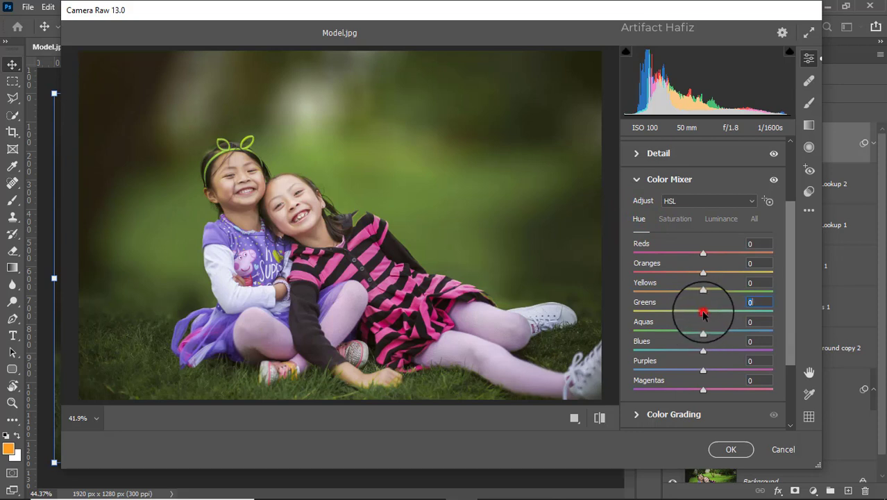
drag(703, 313, 699, 314)
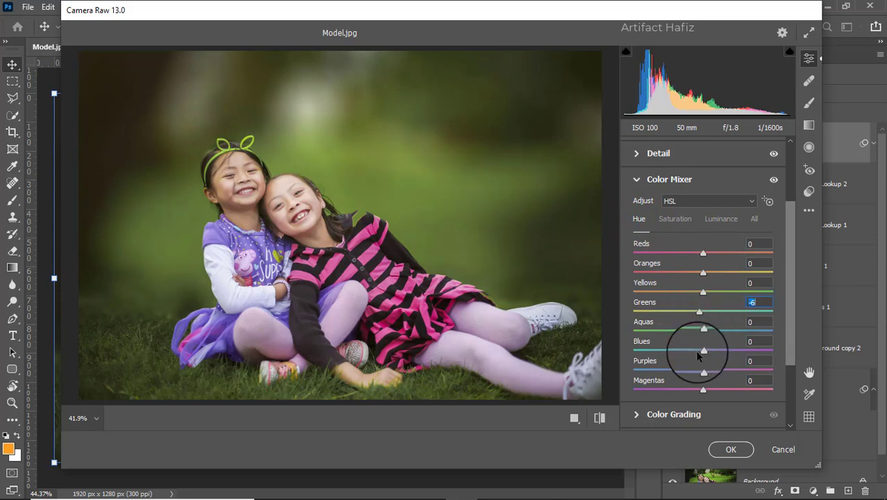
mouse_move(702, 350)
mouse_down()
mouse_move(681, 350)
mouse_move(685, 331)
mouse_up()
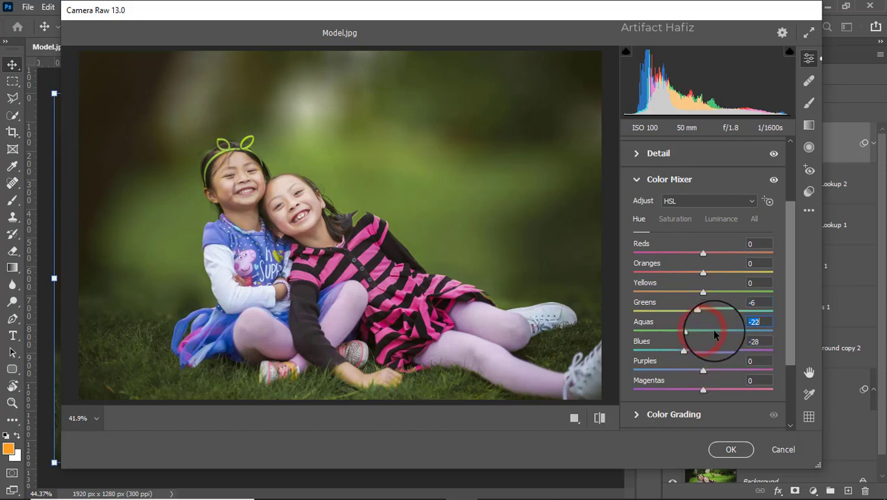
scroll(716, 325, down, 3)
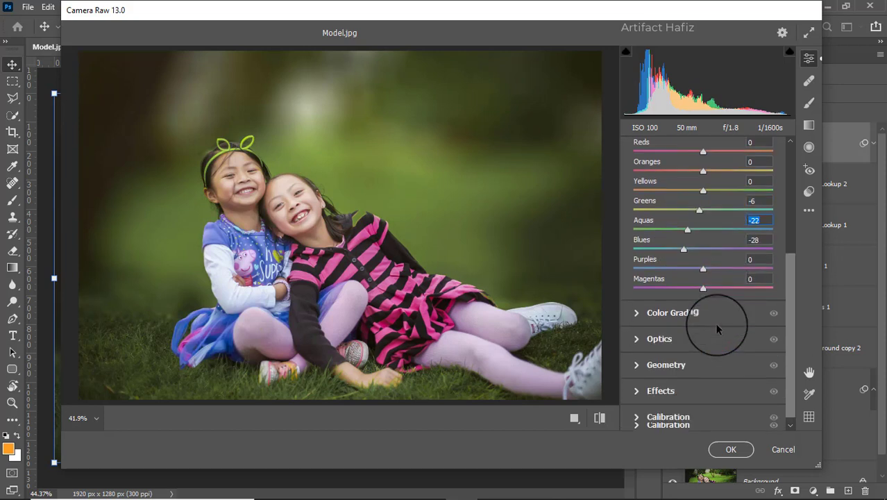
Step: Color-grade midtones orange, shadows blue at hue 220 and highlights yellow at hue 50
click(633, 313)
mouse_move(707, 241)
mouse_down()
mouse_move(737, 225)
mouse_move(729, 200)
mouse_move(706, 232)
mouse_move(735, 209)
mouse_move(739, 216)
mouse_up()
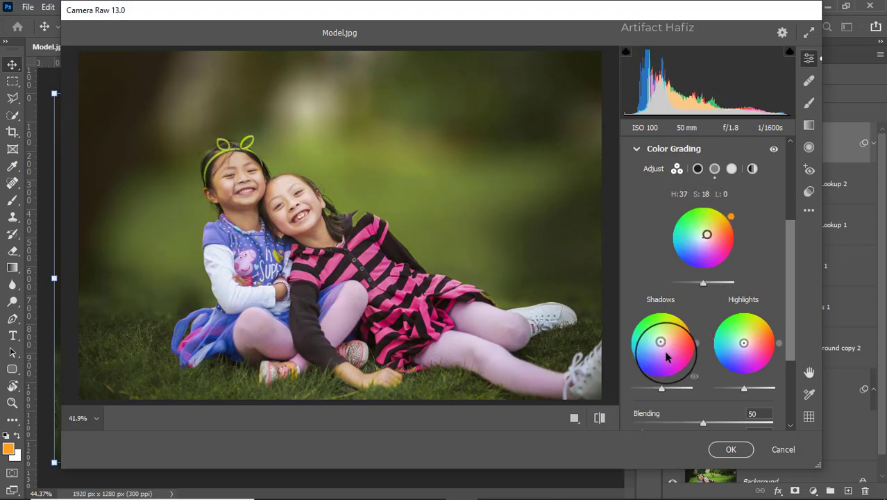
drag(660, 345, 613, 366)
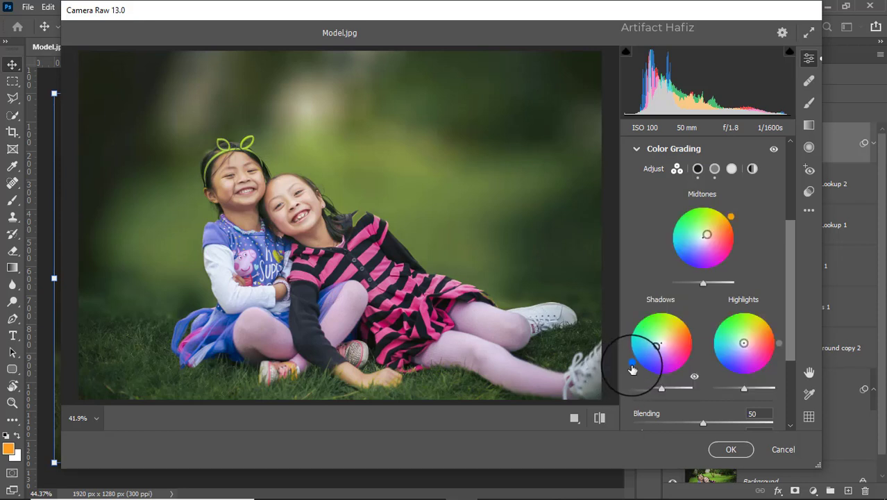
drag(632, 369, 634, 366)
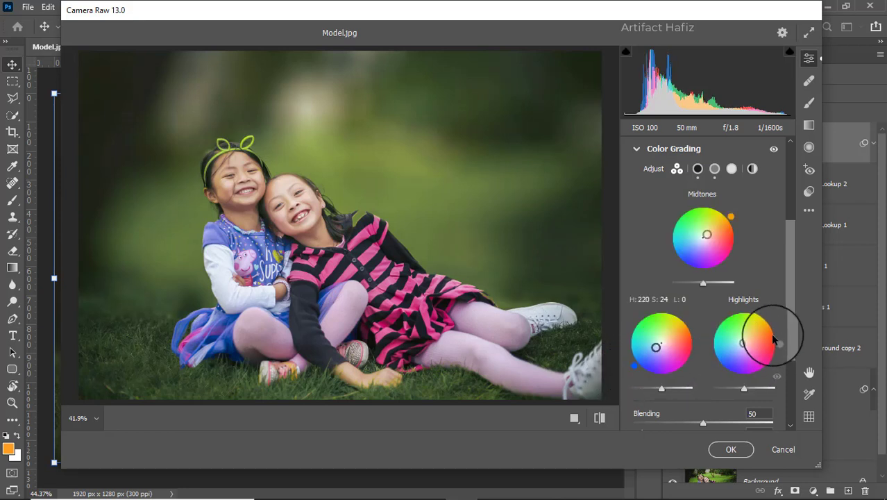
mouse_move(744, 344)
mouse_down()
mouse_move(771, 324)
mouse_move(767, 317)
mouse_up()
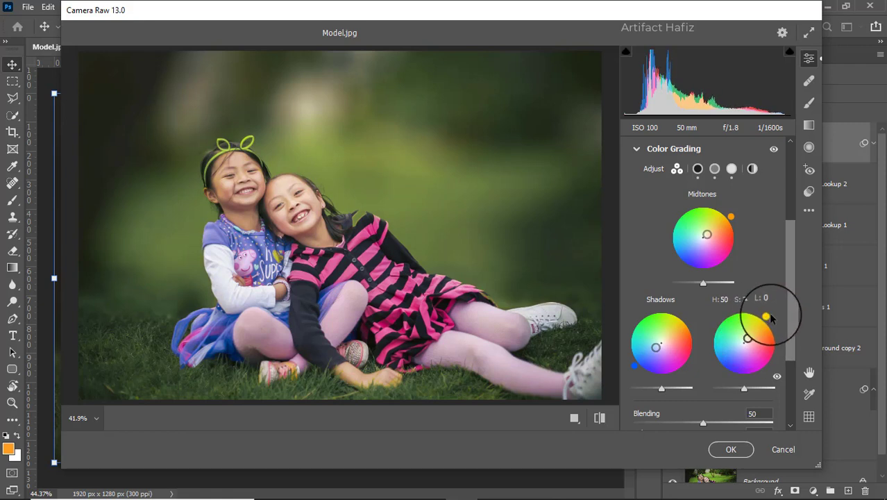
scroll(703, 313, down, 3)
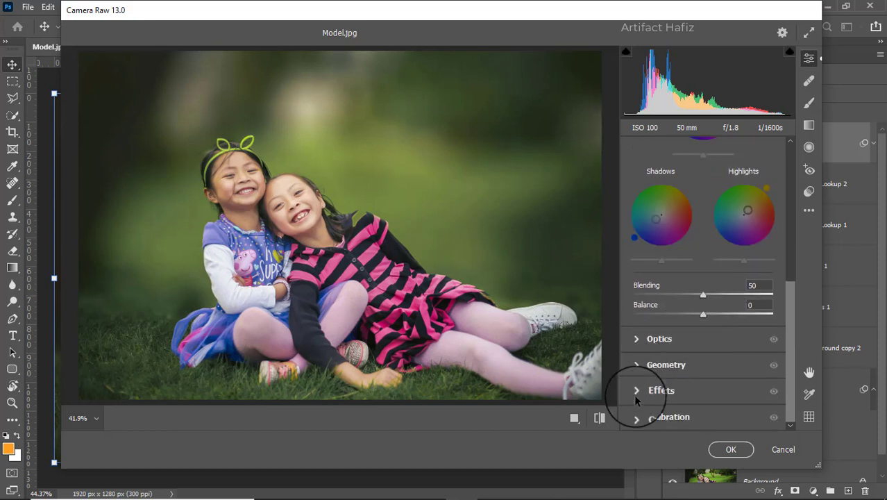
Step: Set Calibration Red Primary saturation -20, Green +15, Blue +17, and commit the filter
click(635, 417)
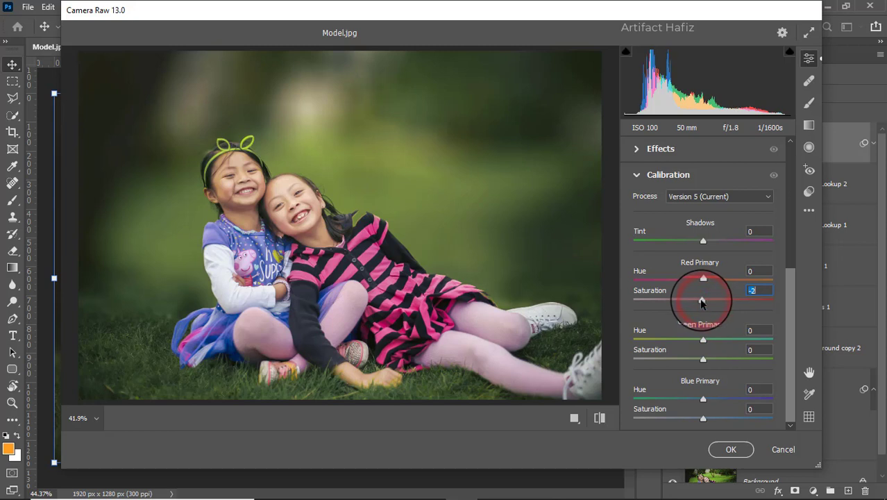
drag(703, 300, 689, 300)
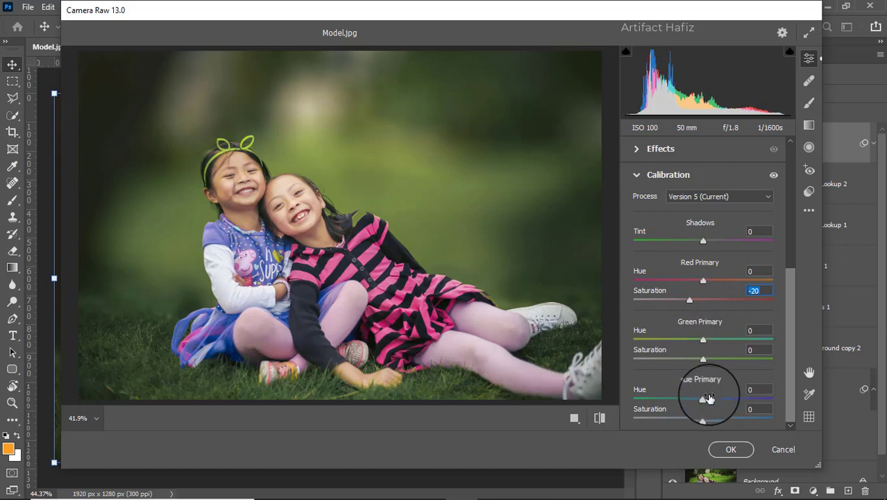
drag(703, 358, 717, 359)
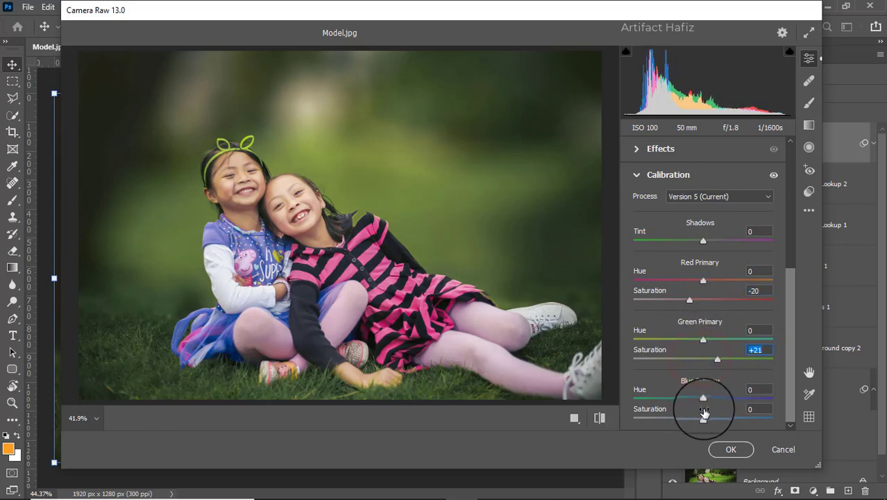
drag(703, 417, 715, 418)
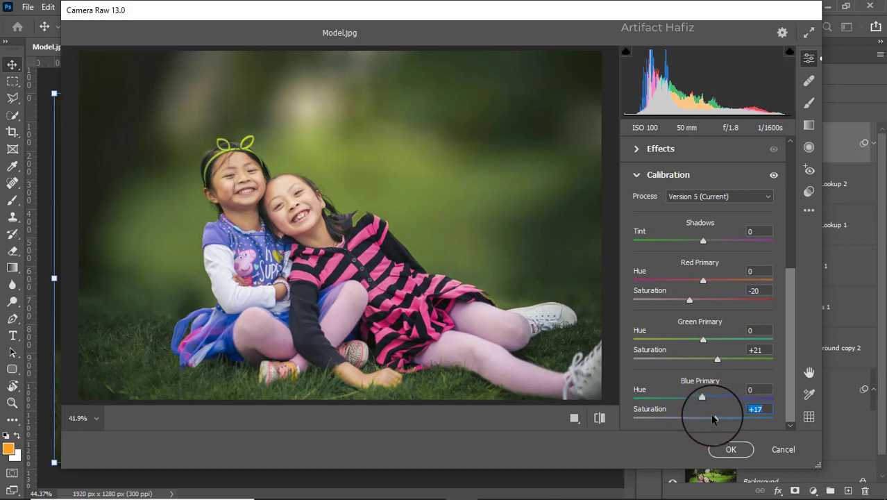
click(714, 359)
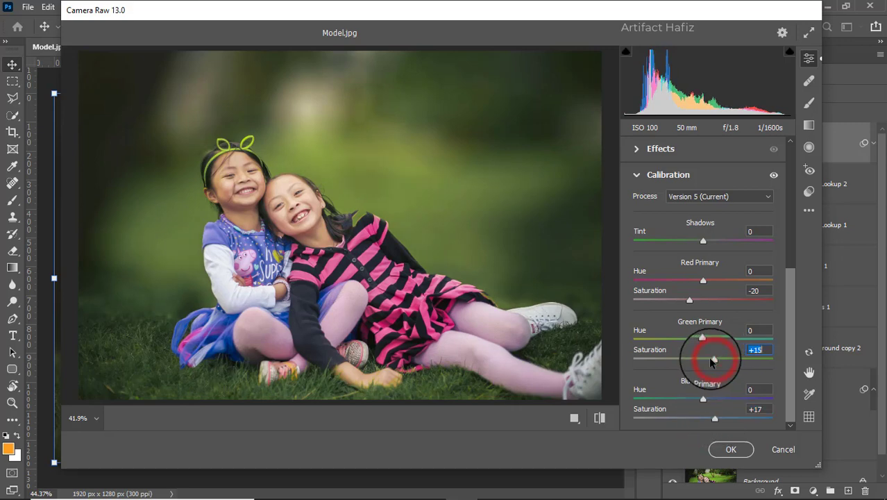
click(723, 445)
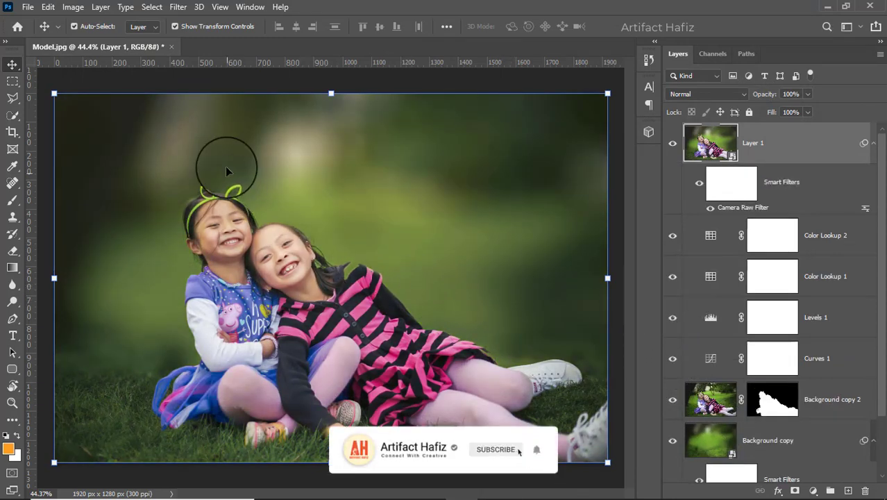
Step: Launch Nik Collection's Color Efex Pro 4 on Layer 1 from the Filter menu
click(179, 9)
click(247, 303)
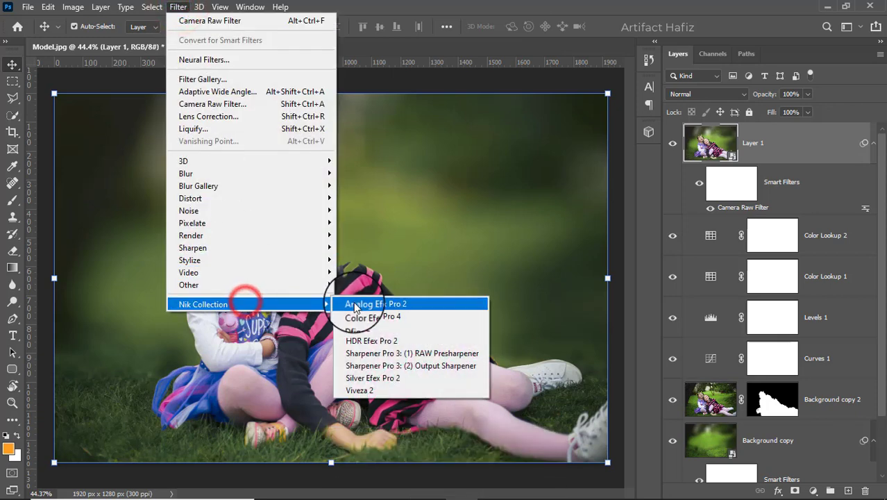
click(365, 316)
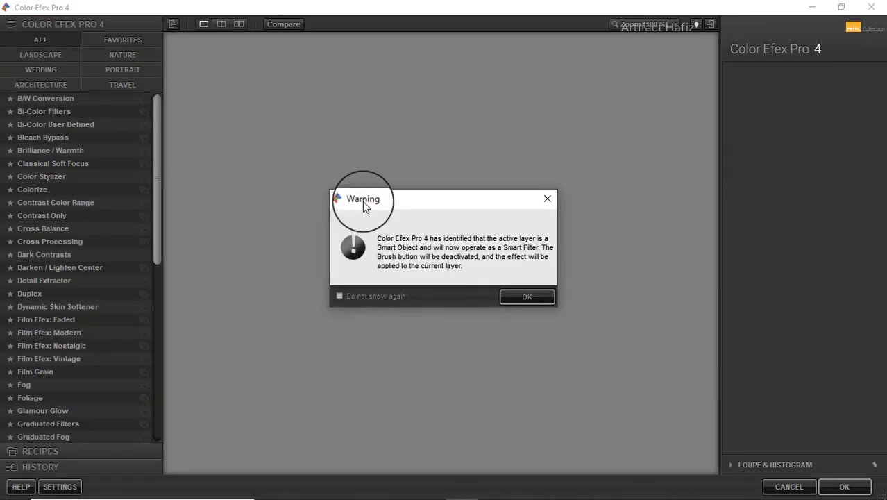
Step: Apply Cross Processing with method L02 at 33% strength and return the result to Photoshop
click(528, 297)
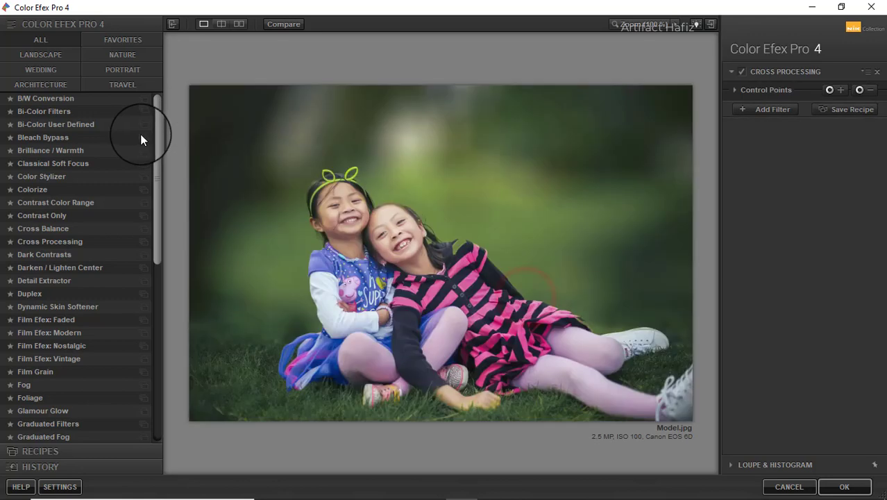
click(43, 241)
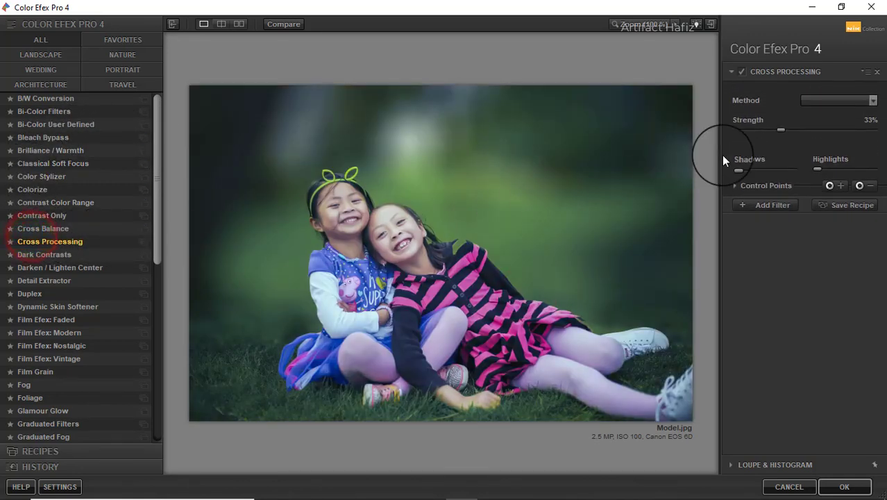
click(855, 101)
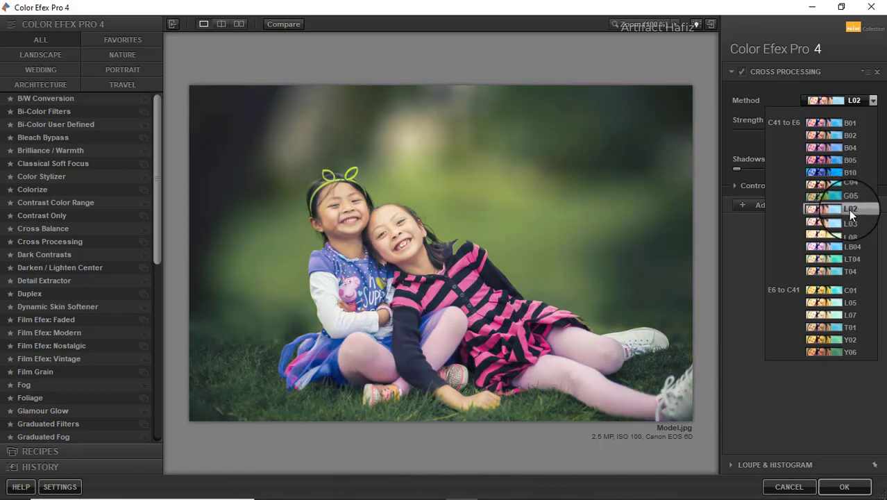
click(843, 209)
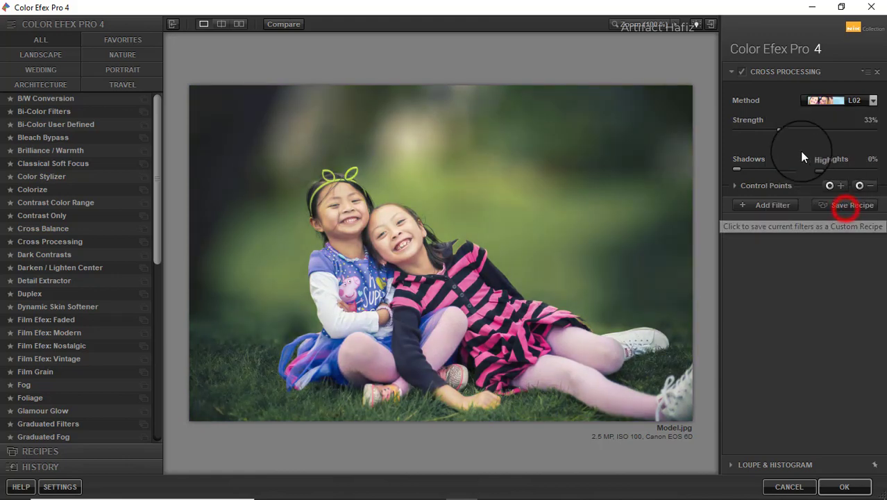
click(738, 72)
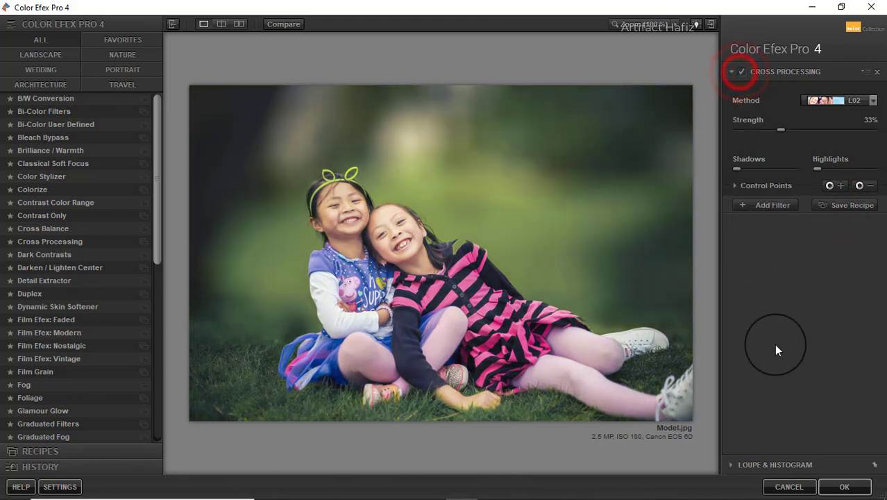
click(842, 488)
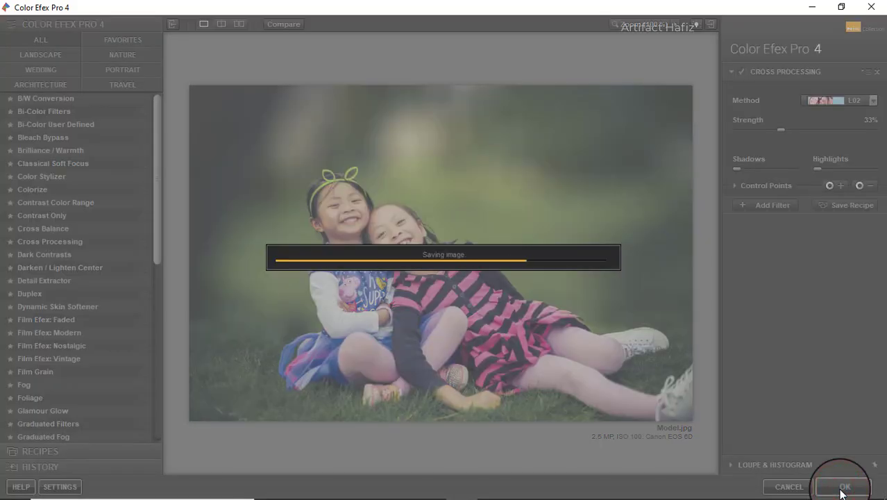
scroll(795, 417, down, 3)
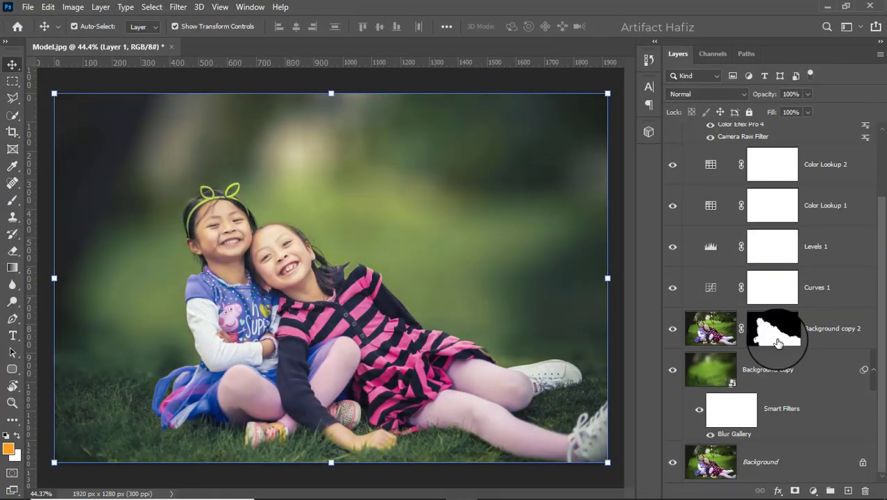
alt+click(672, 464)
alt+click(671, 464)
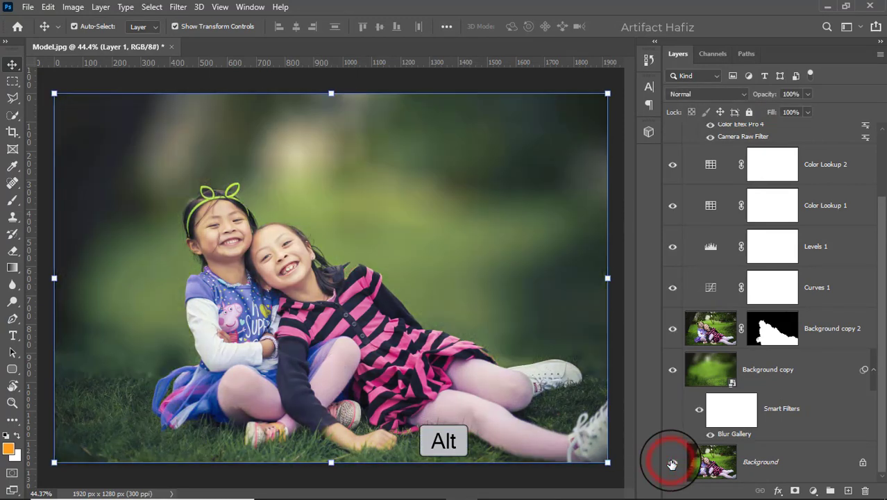
alt+click(672, 463)
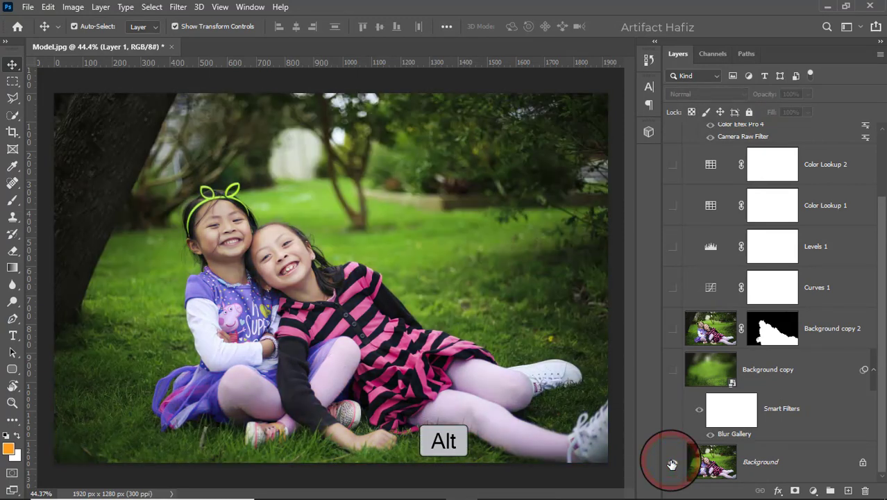
alt+click(672, 464)
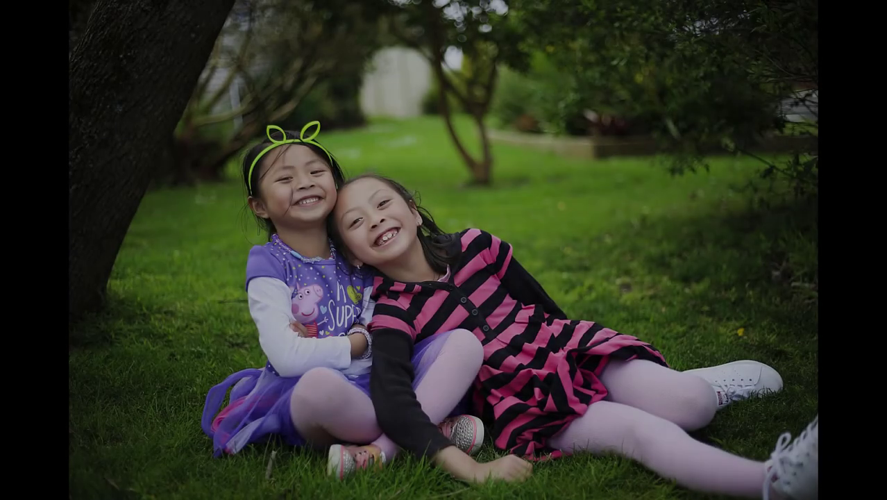